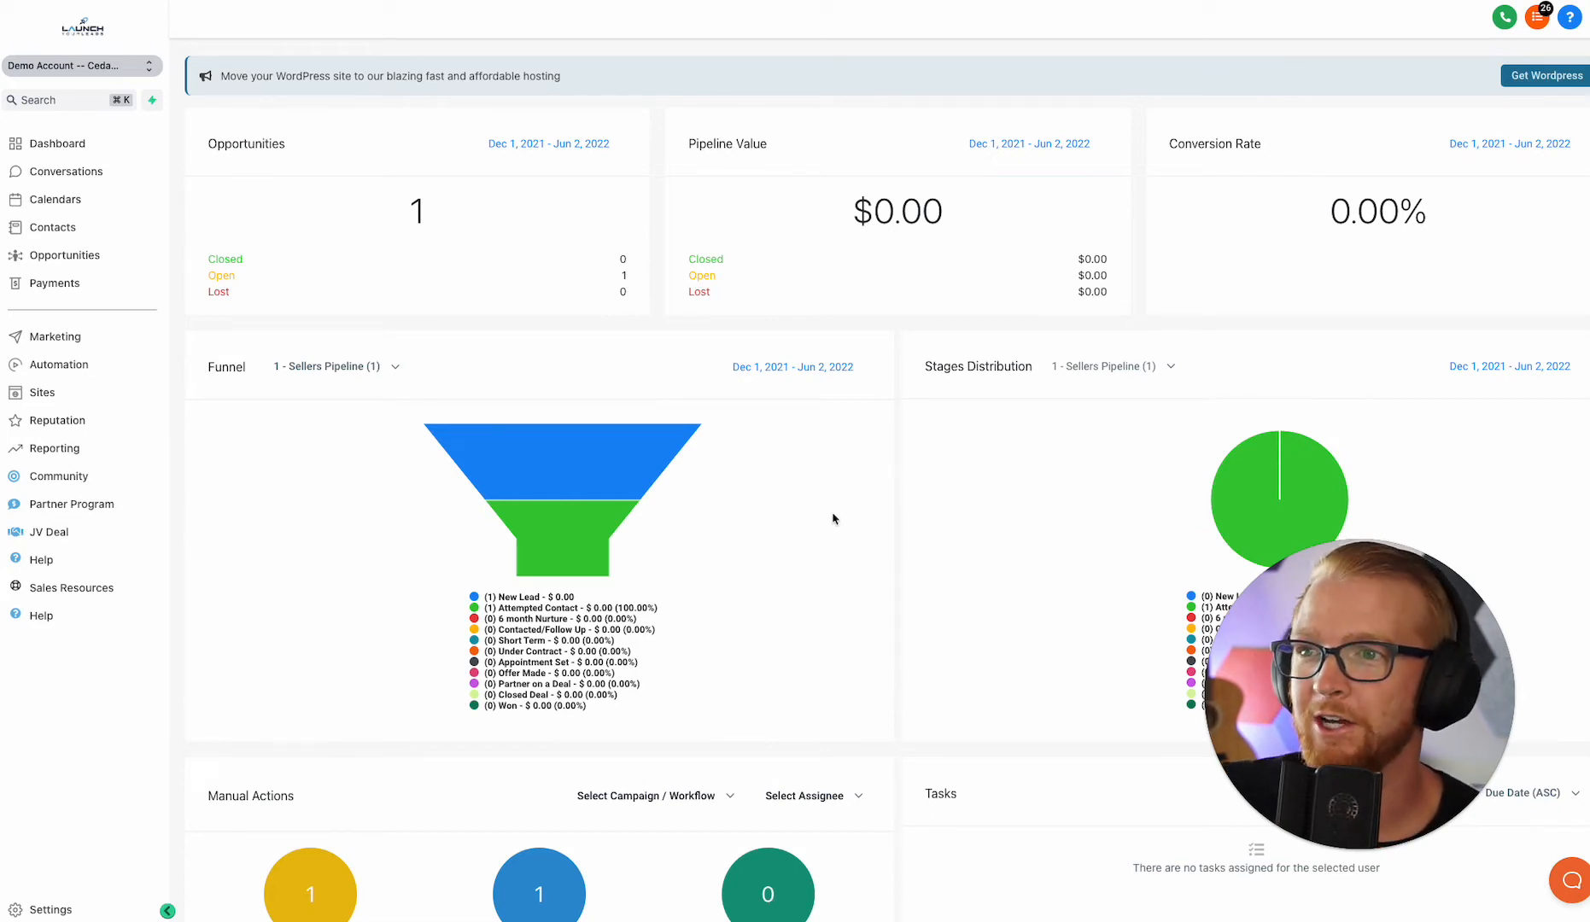
Look over the dashboard, then open the opportunities board and examine the stages of the Sellers Pipeline
scroll(833, 519, down, 3)
scroll(816, 524, up, 3)
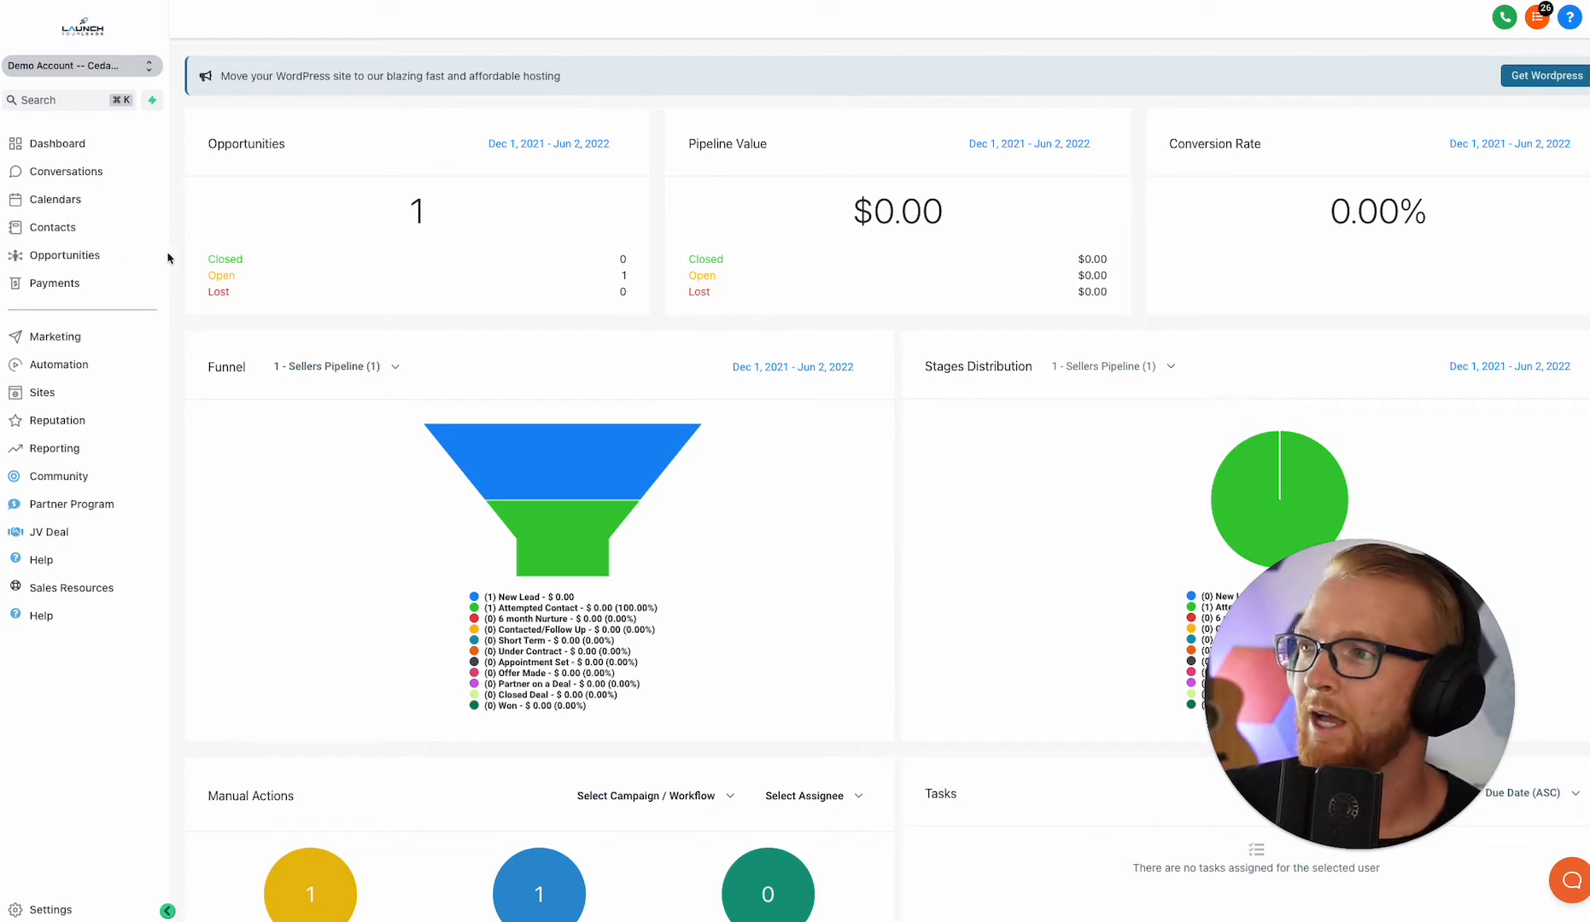
click(97, 260)
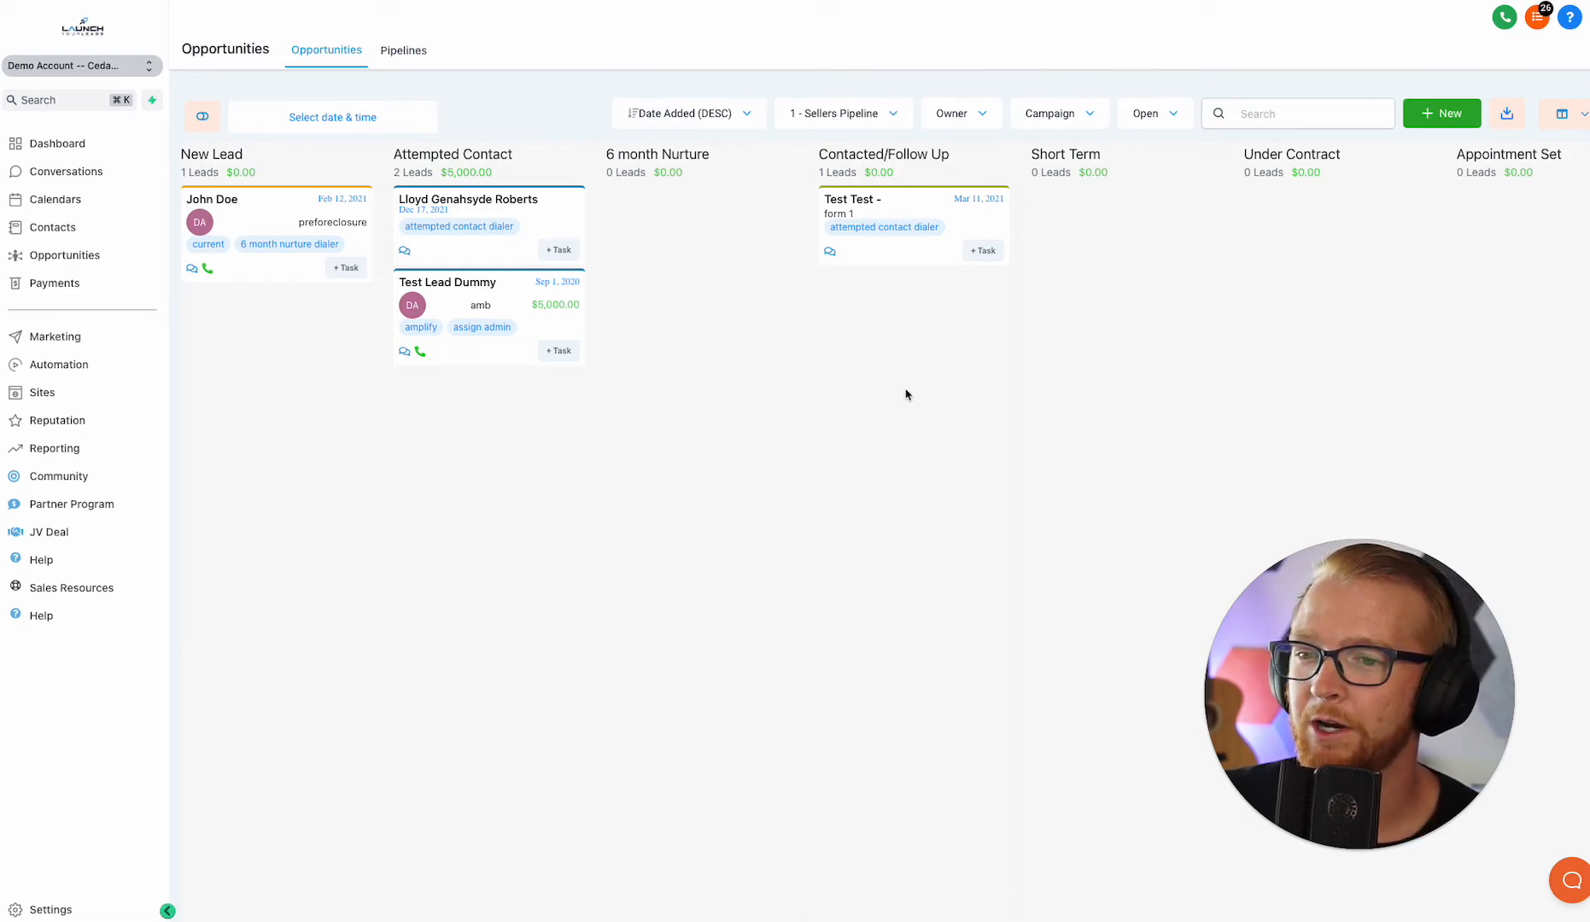
scroll(945, 373, right, 2)
scroll(945, 372, right, 3)
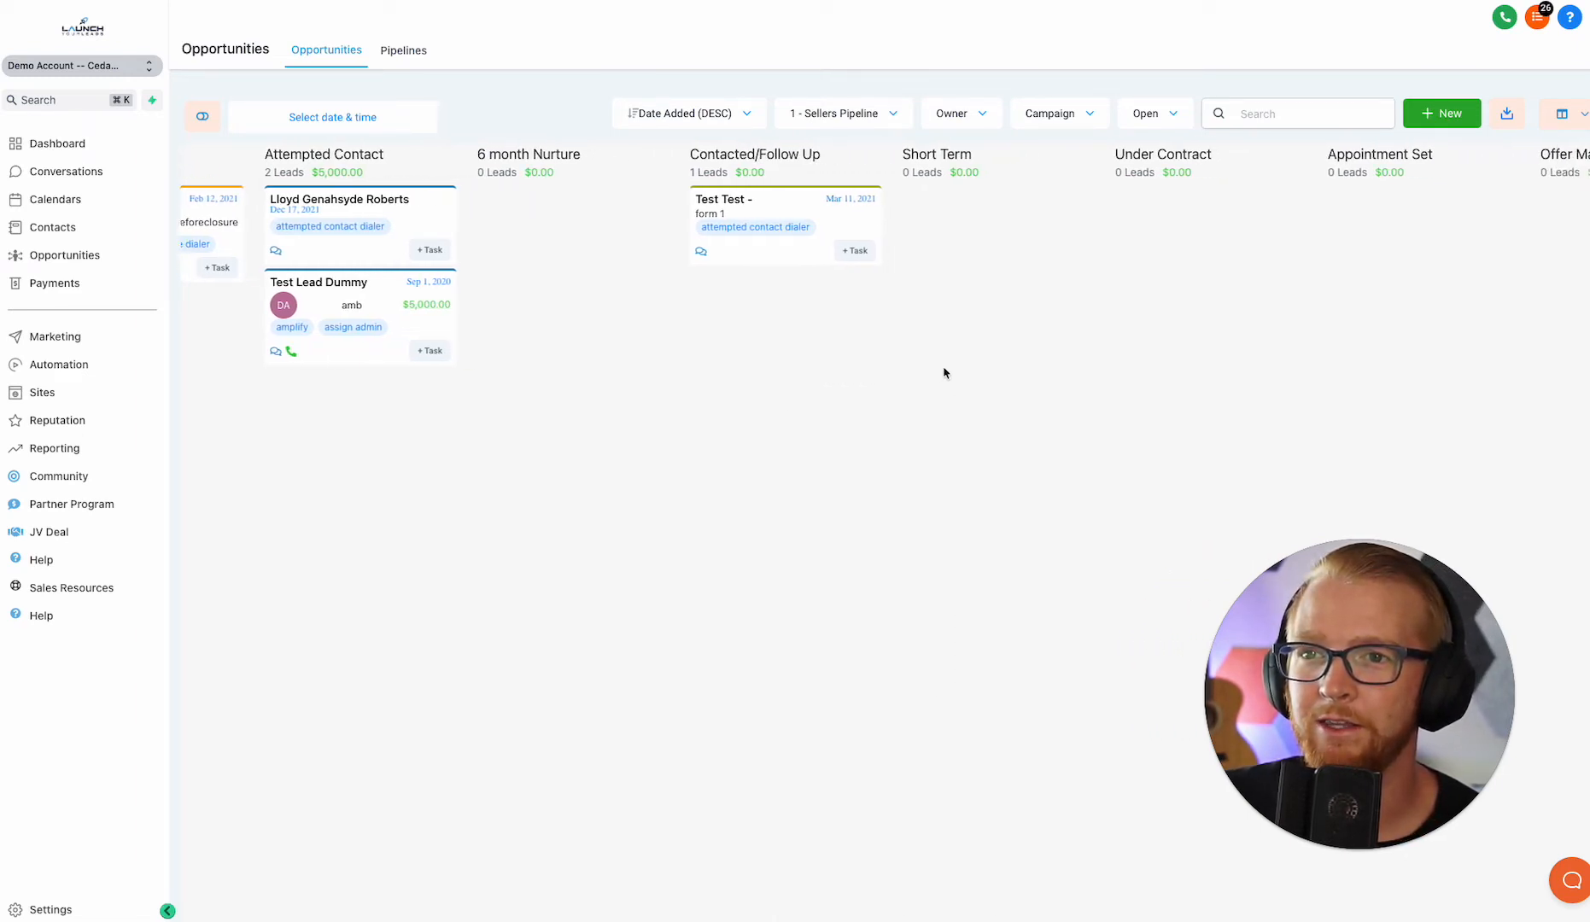
scroll(948, 372, left, 4)
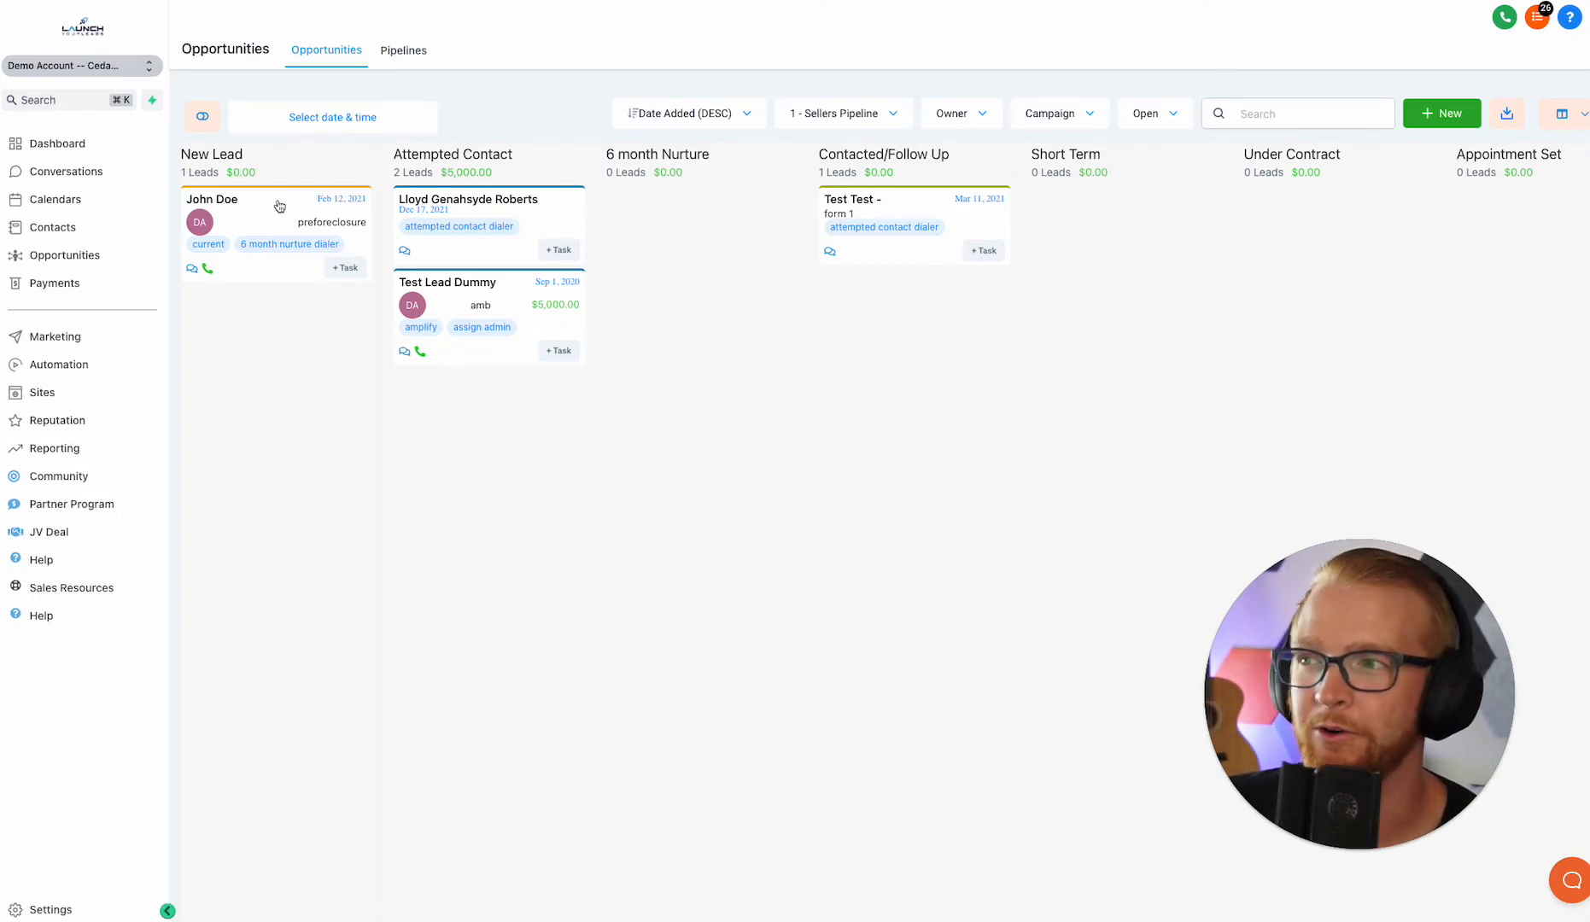
Move the lead in the New Lead stage to Attempted Contact and return it to New Lead
mouse_move(279, 206)
mouse_down()
mouse_move(608, 215)
mouse_move(528, 192)
mouse_move(271, 218)
mouse_up()
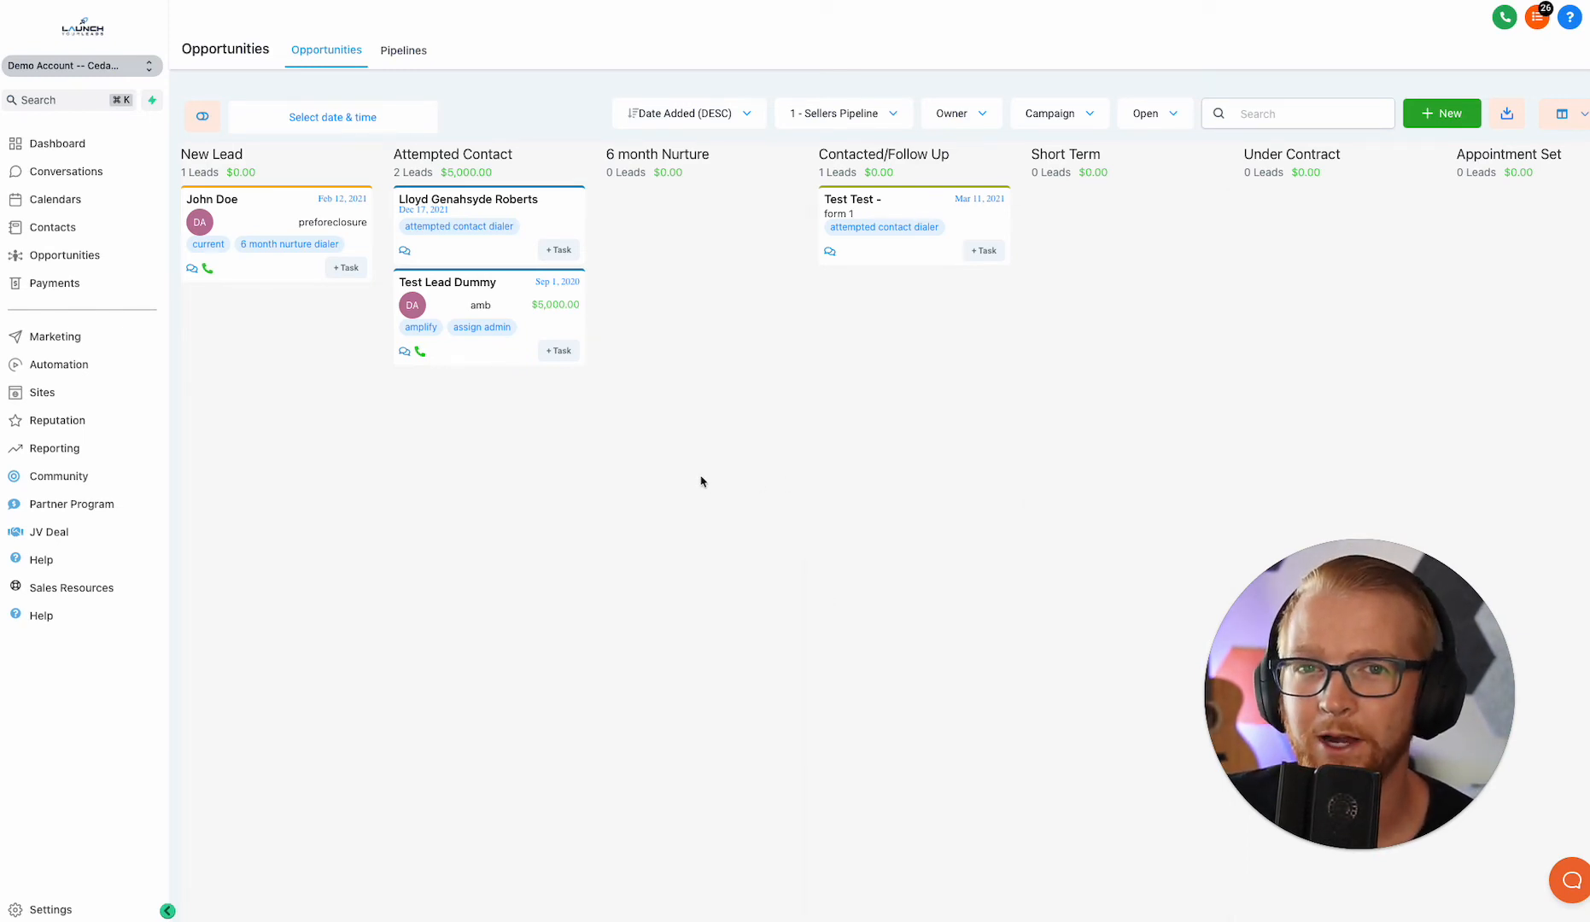
drag(291, 204, 492, 196)
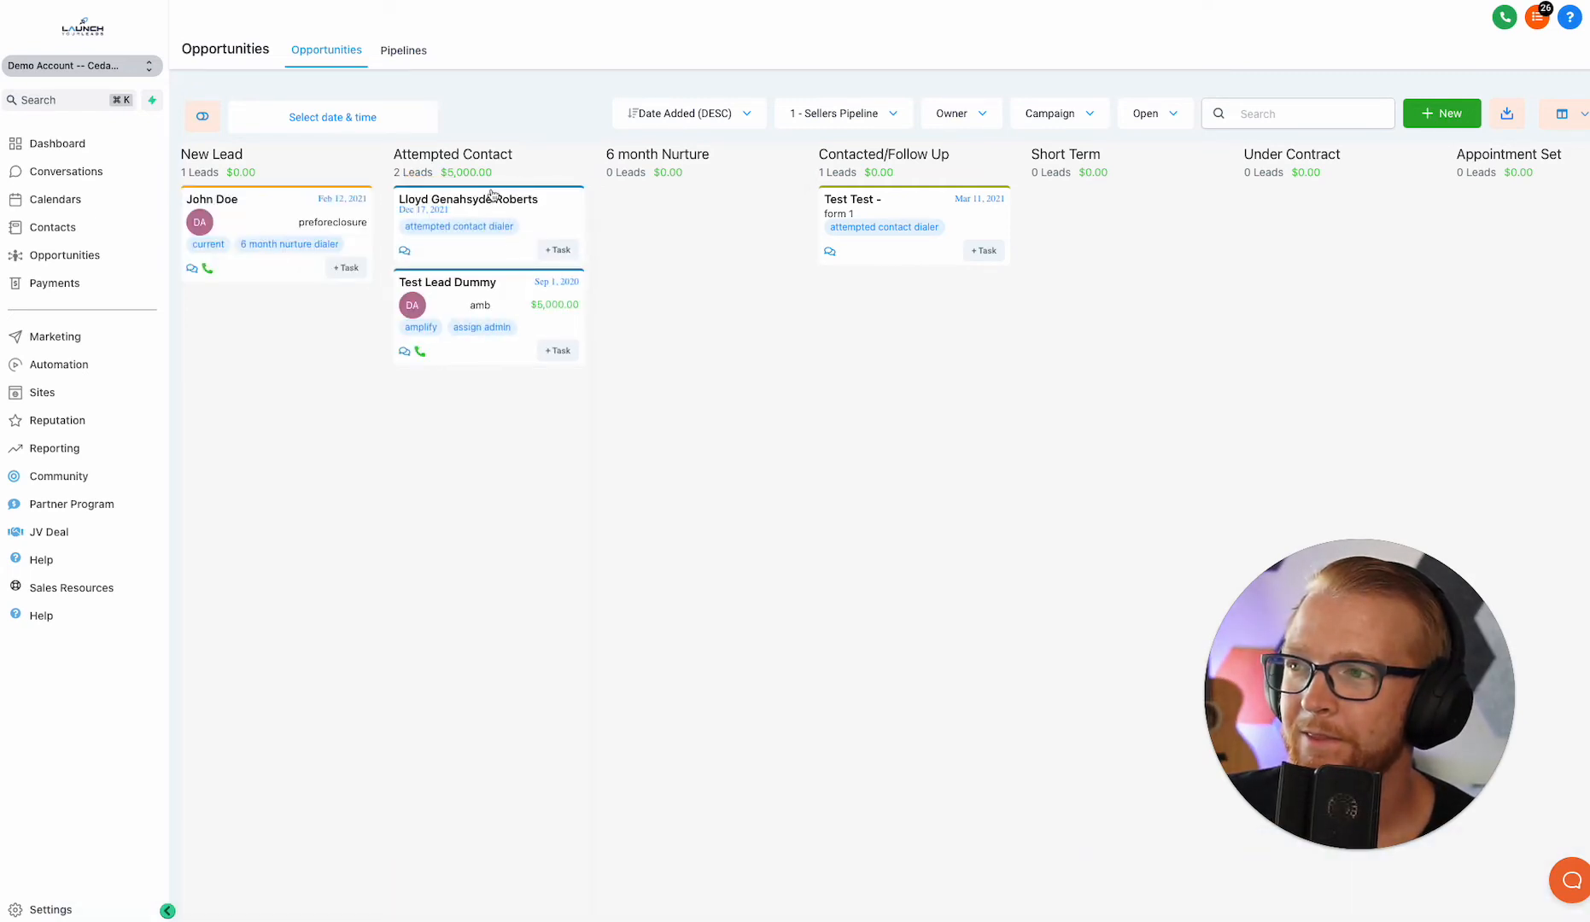
click(499, 200)
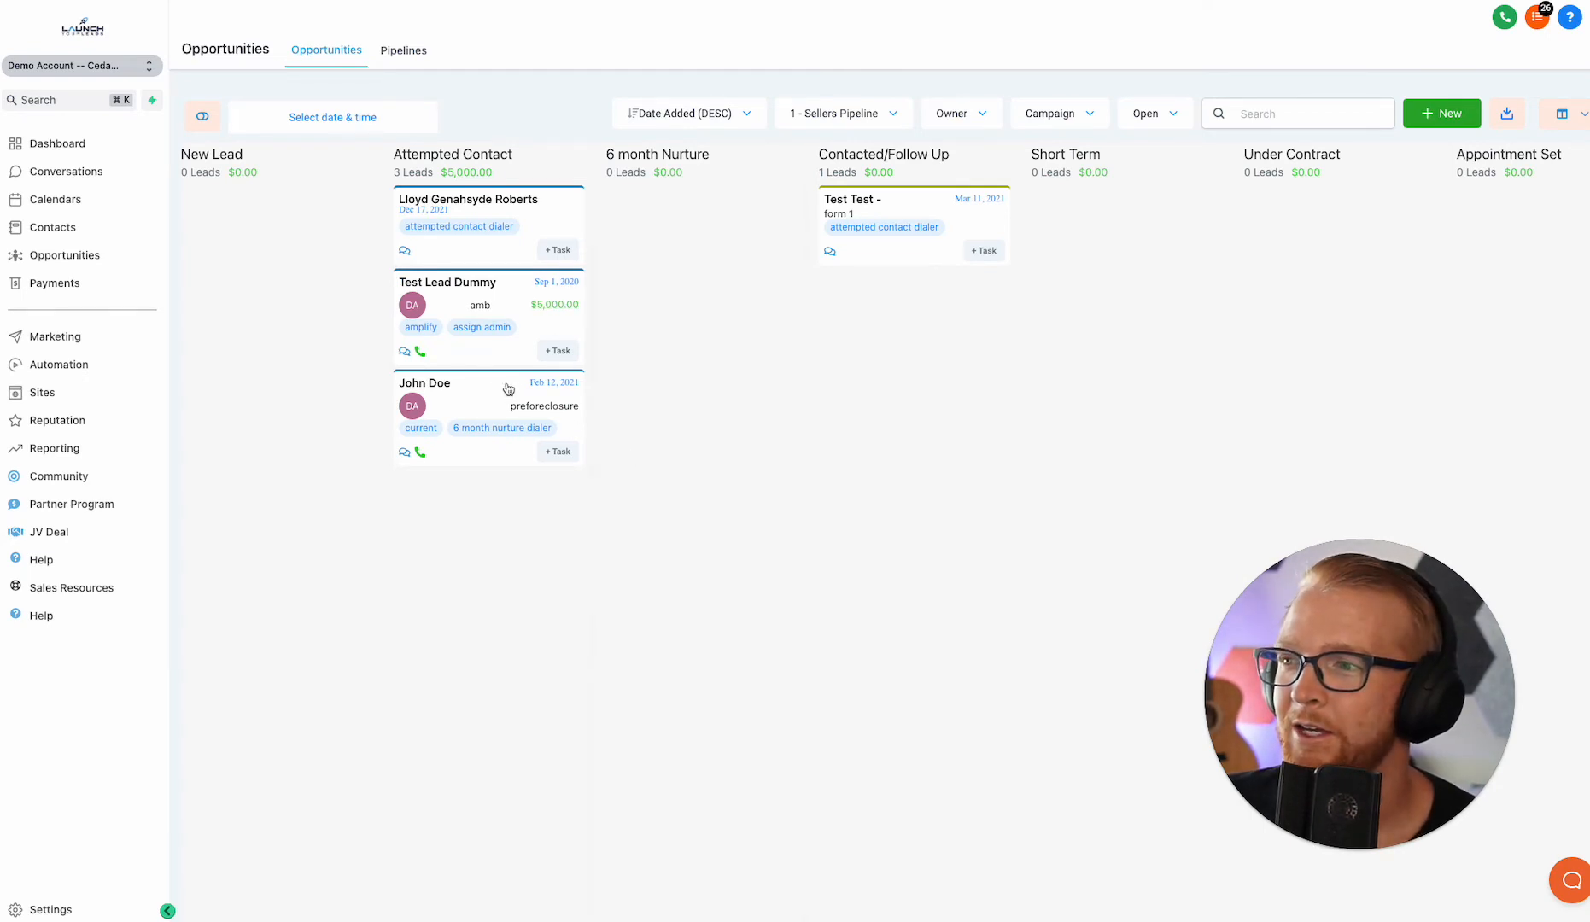
drag(509, 390, 288, 210)
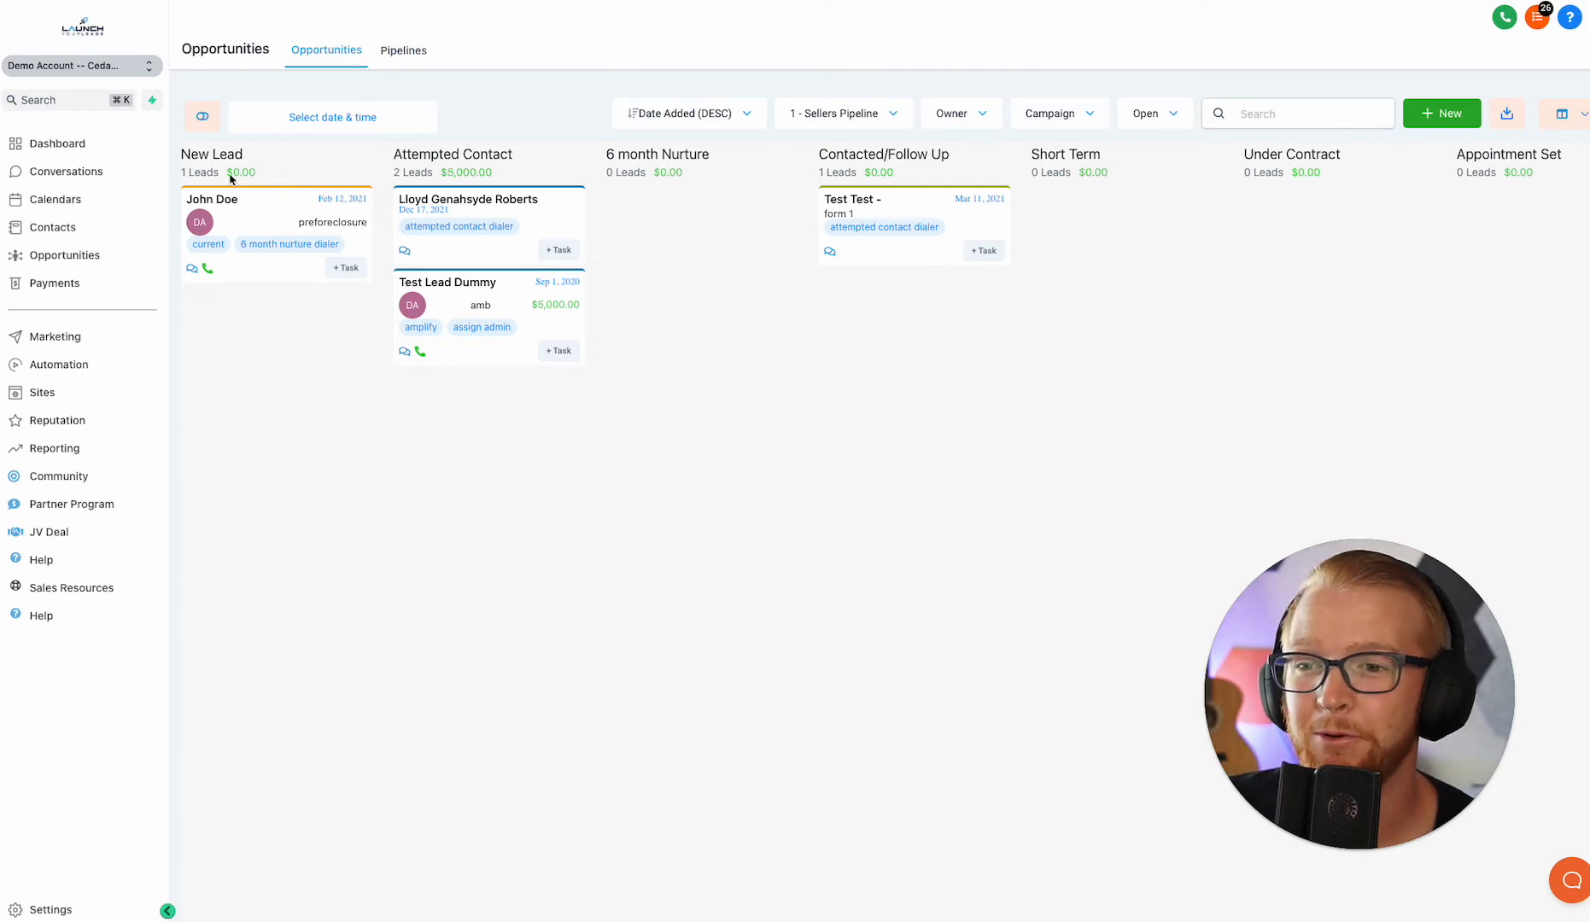
click(166, 213)
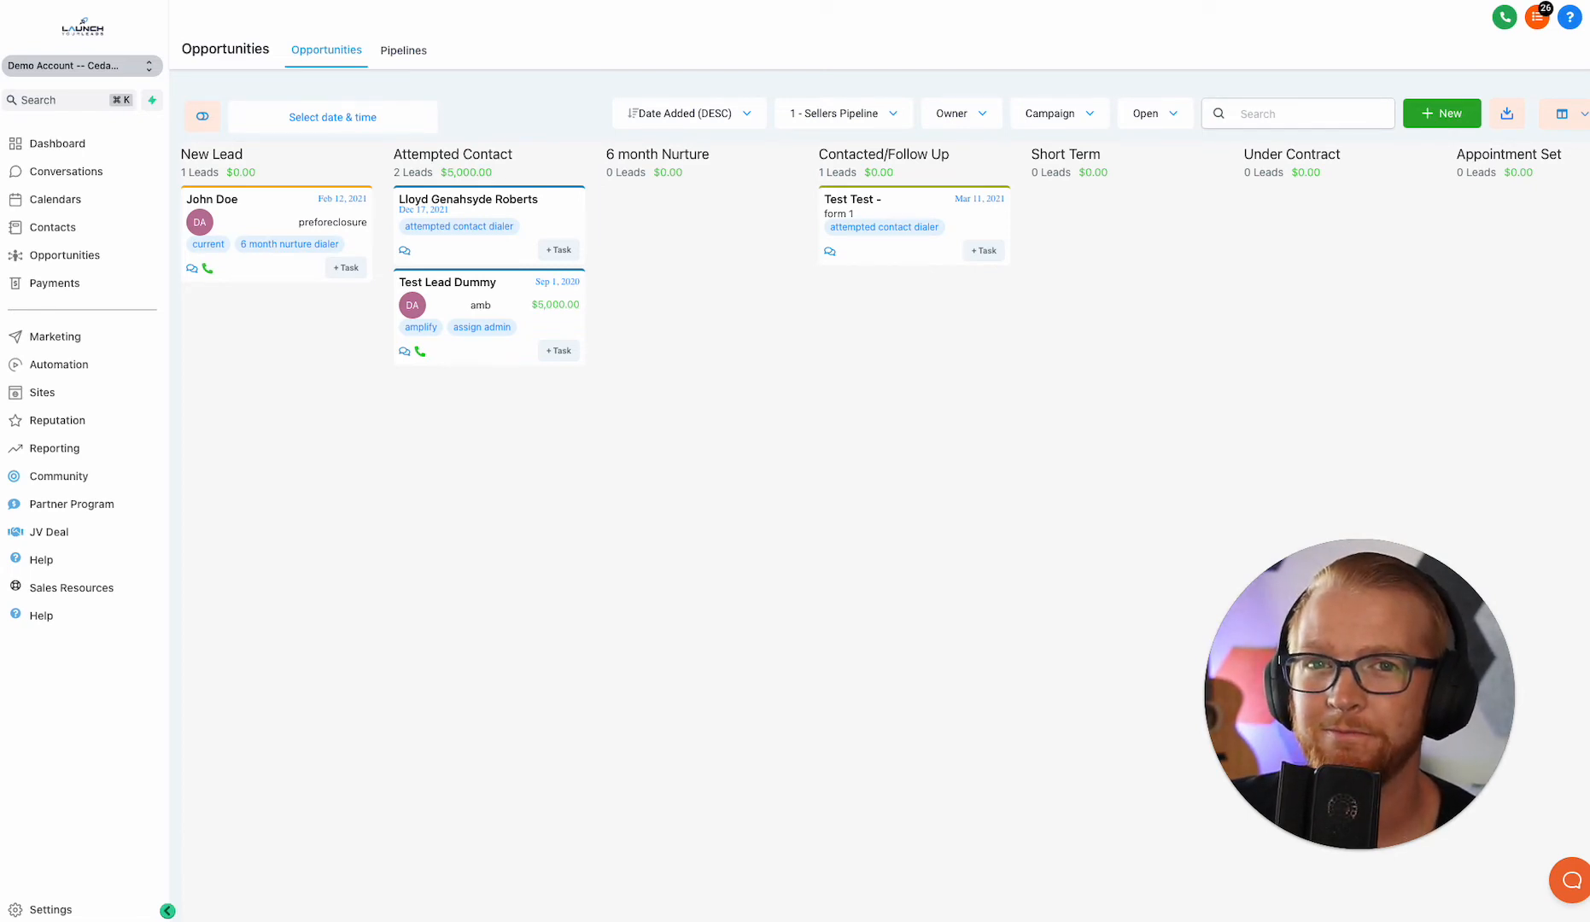
Open the fourth campaign in the Sellers Pipeline folder of the automation campaigns
click(59, 367)
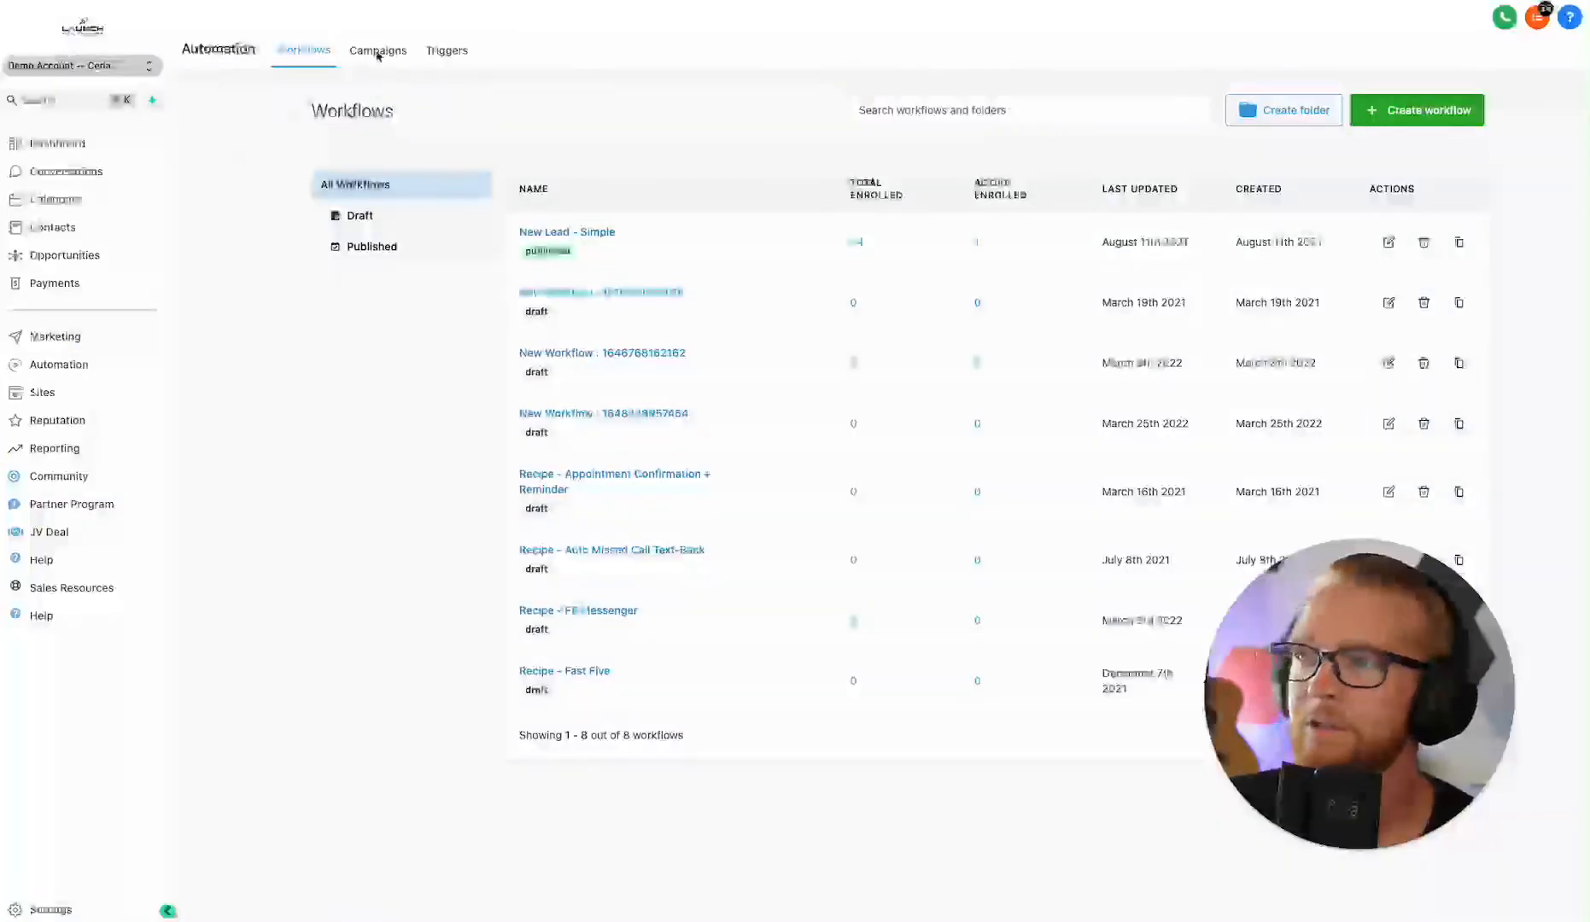
click(378, 53)
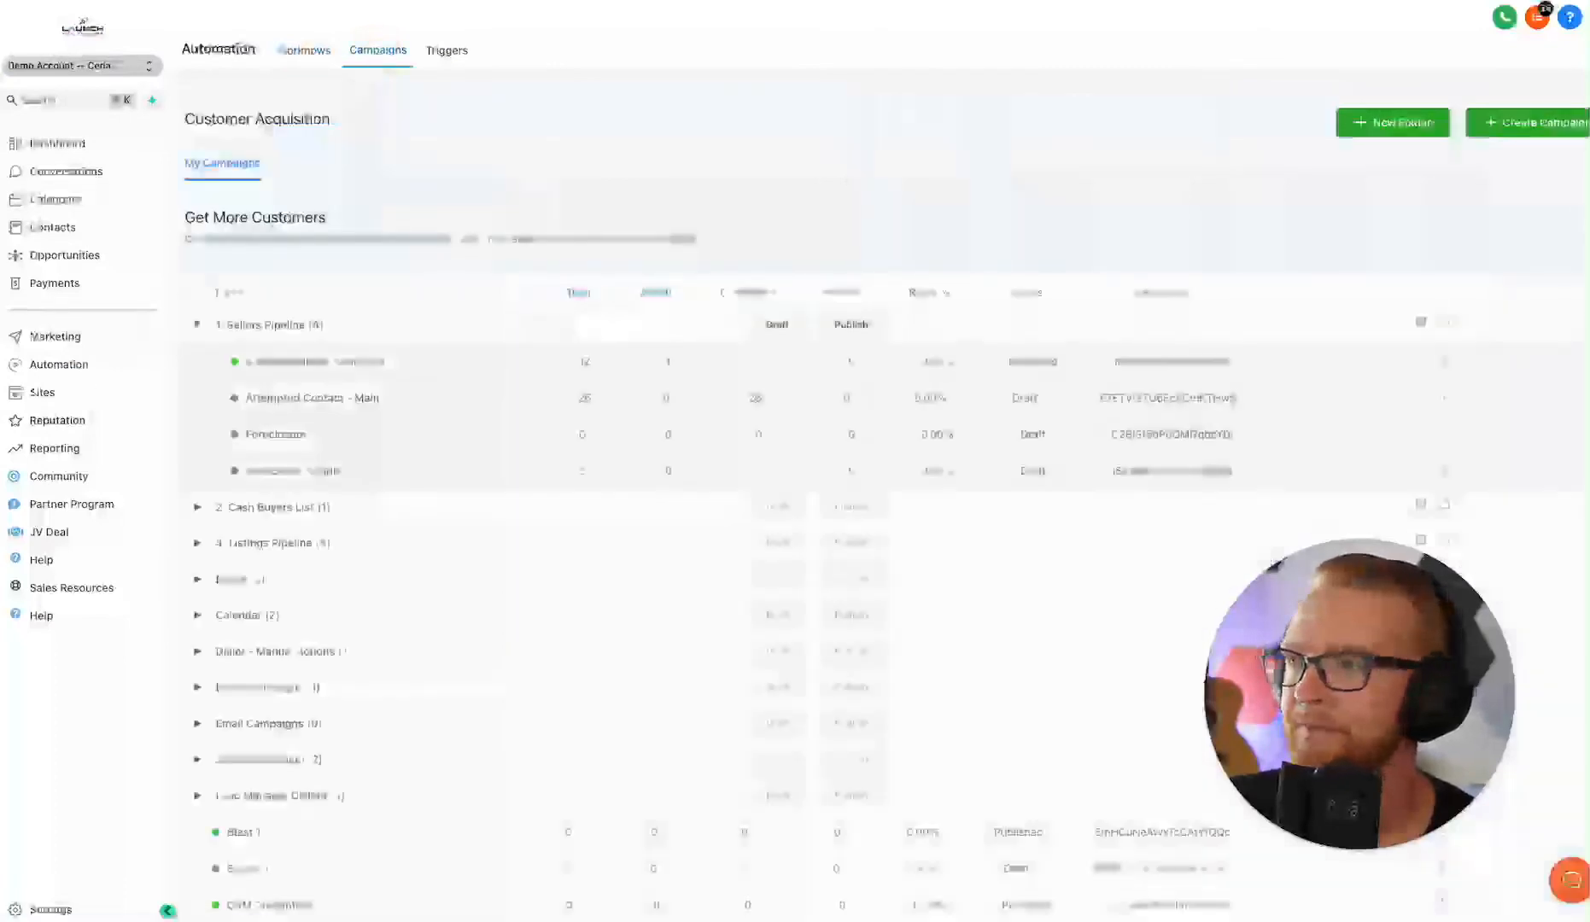
click(300, 472)
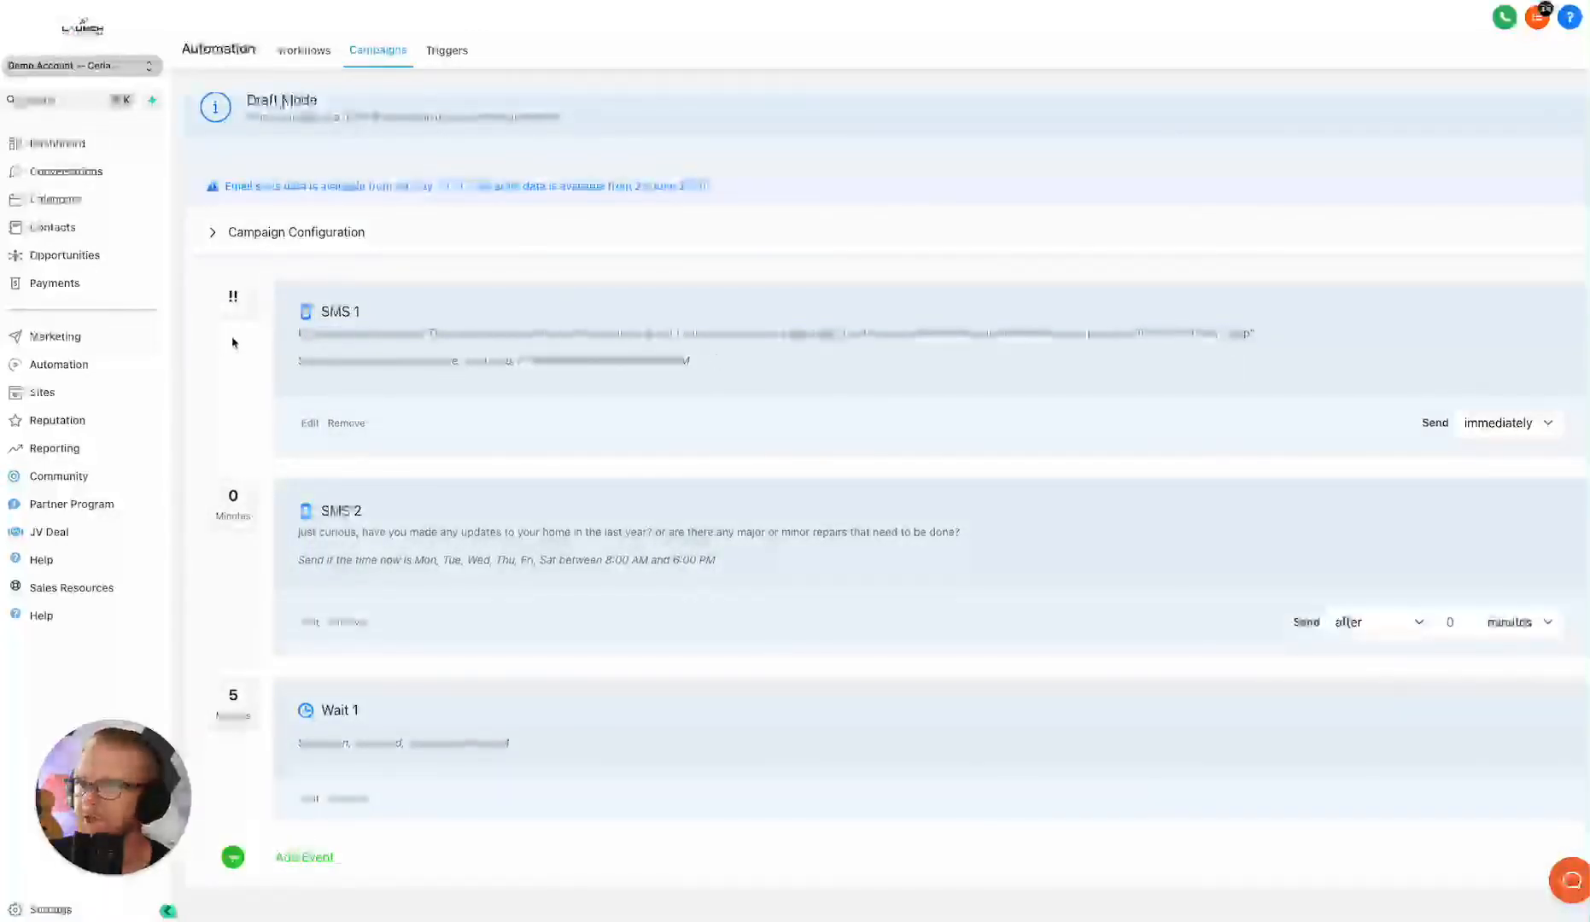
Examine the SMS 1 message's contact and user name placeholders in its composer, and close it without saving
click(308, 425)
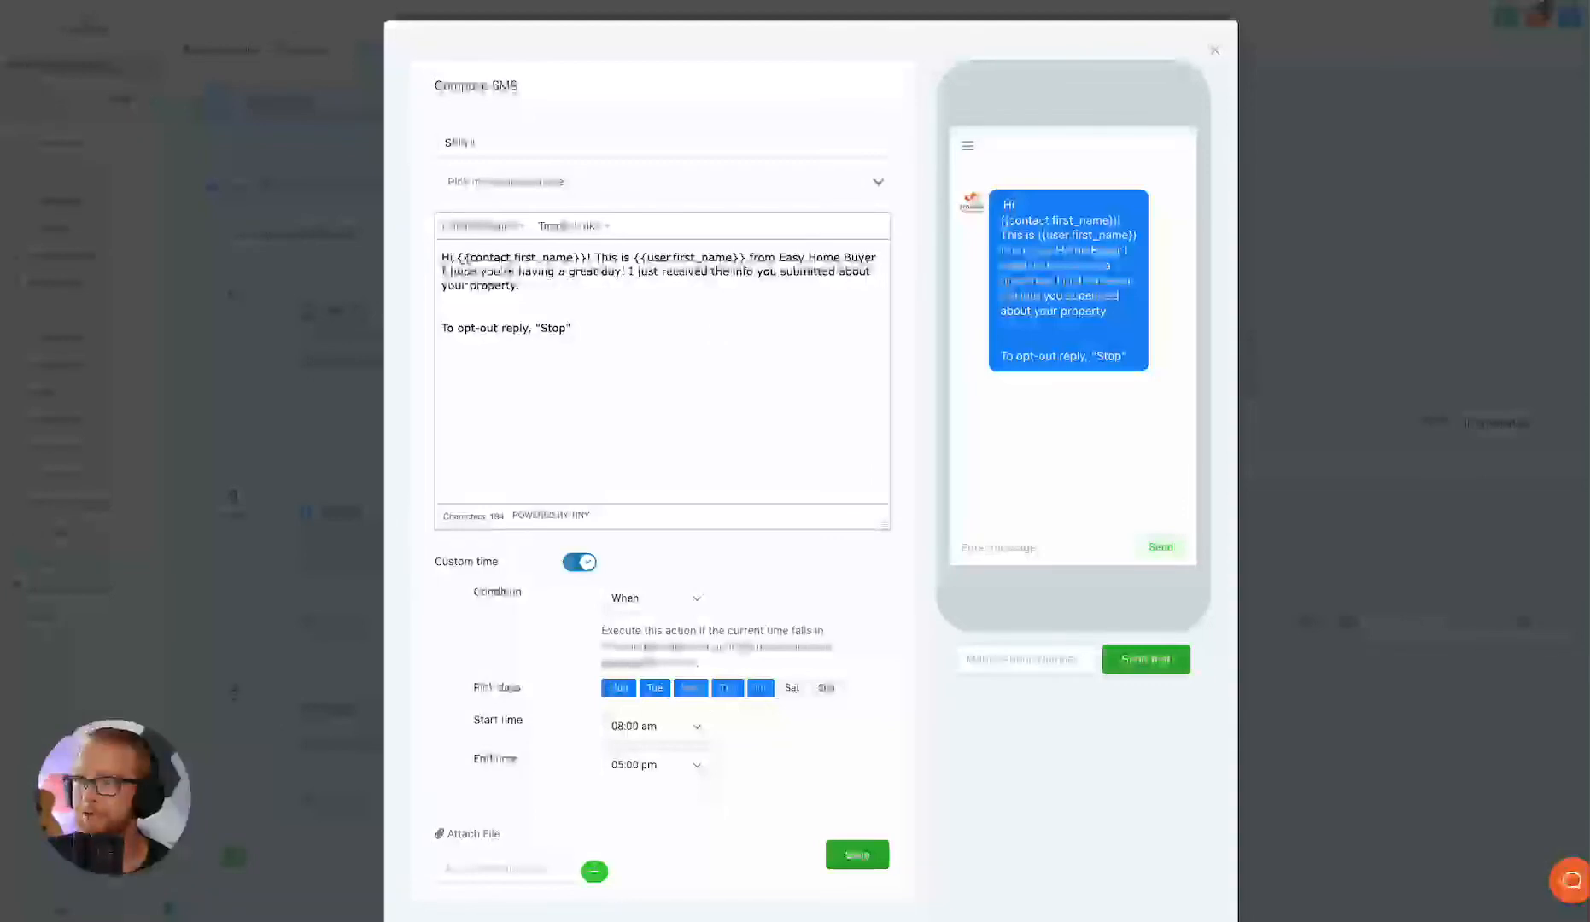
drag(461, 258, 539, 257)
click(636, 257)
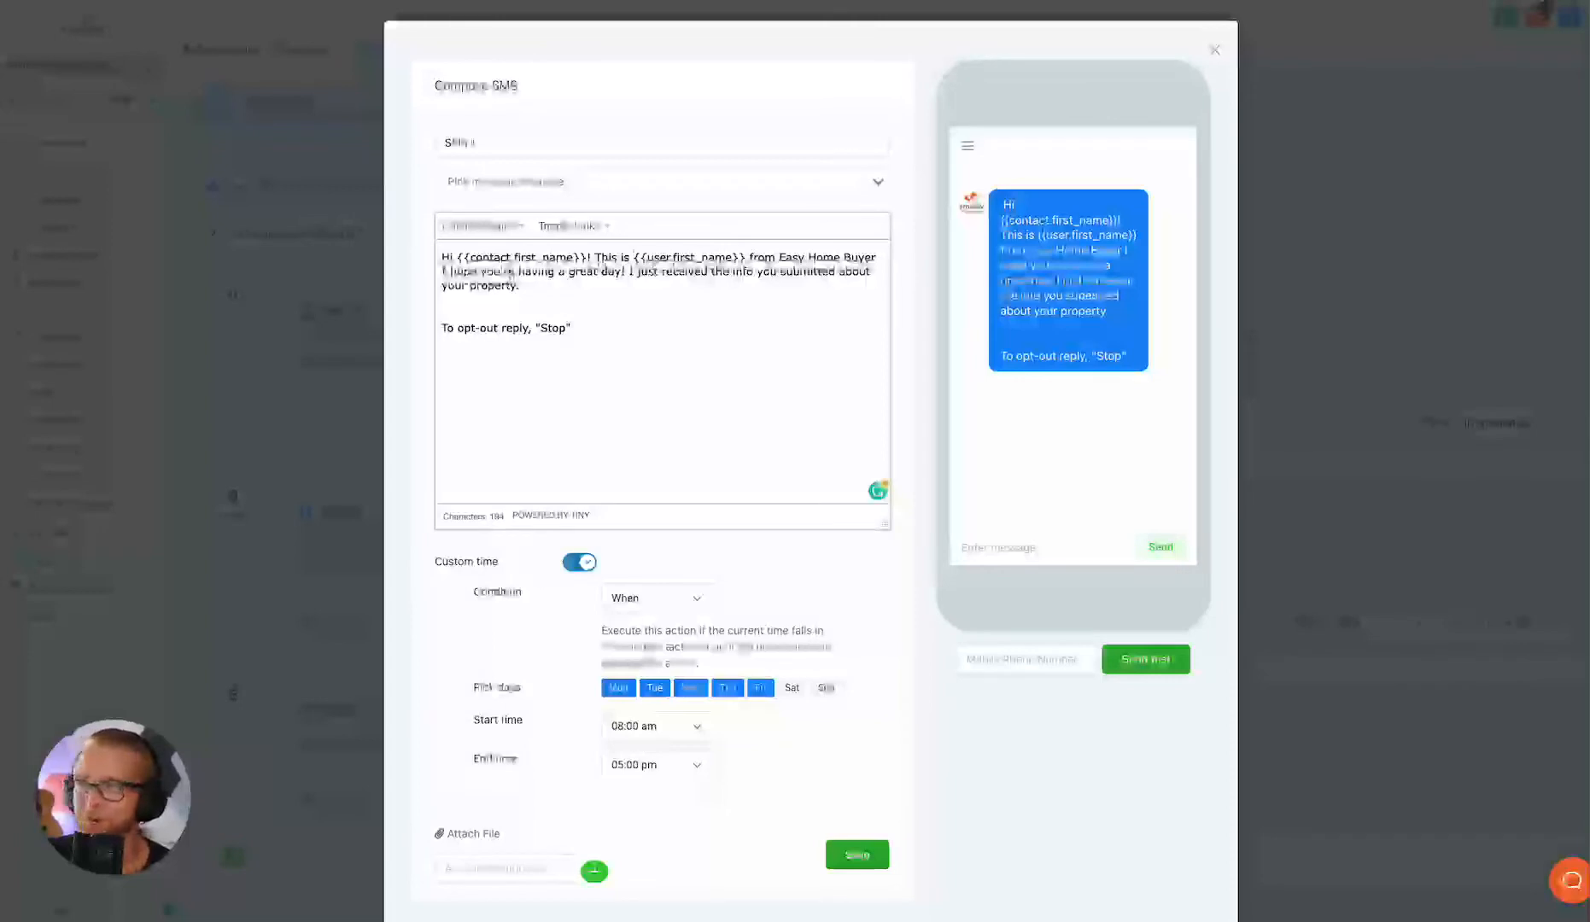
click(1214, 54)
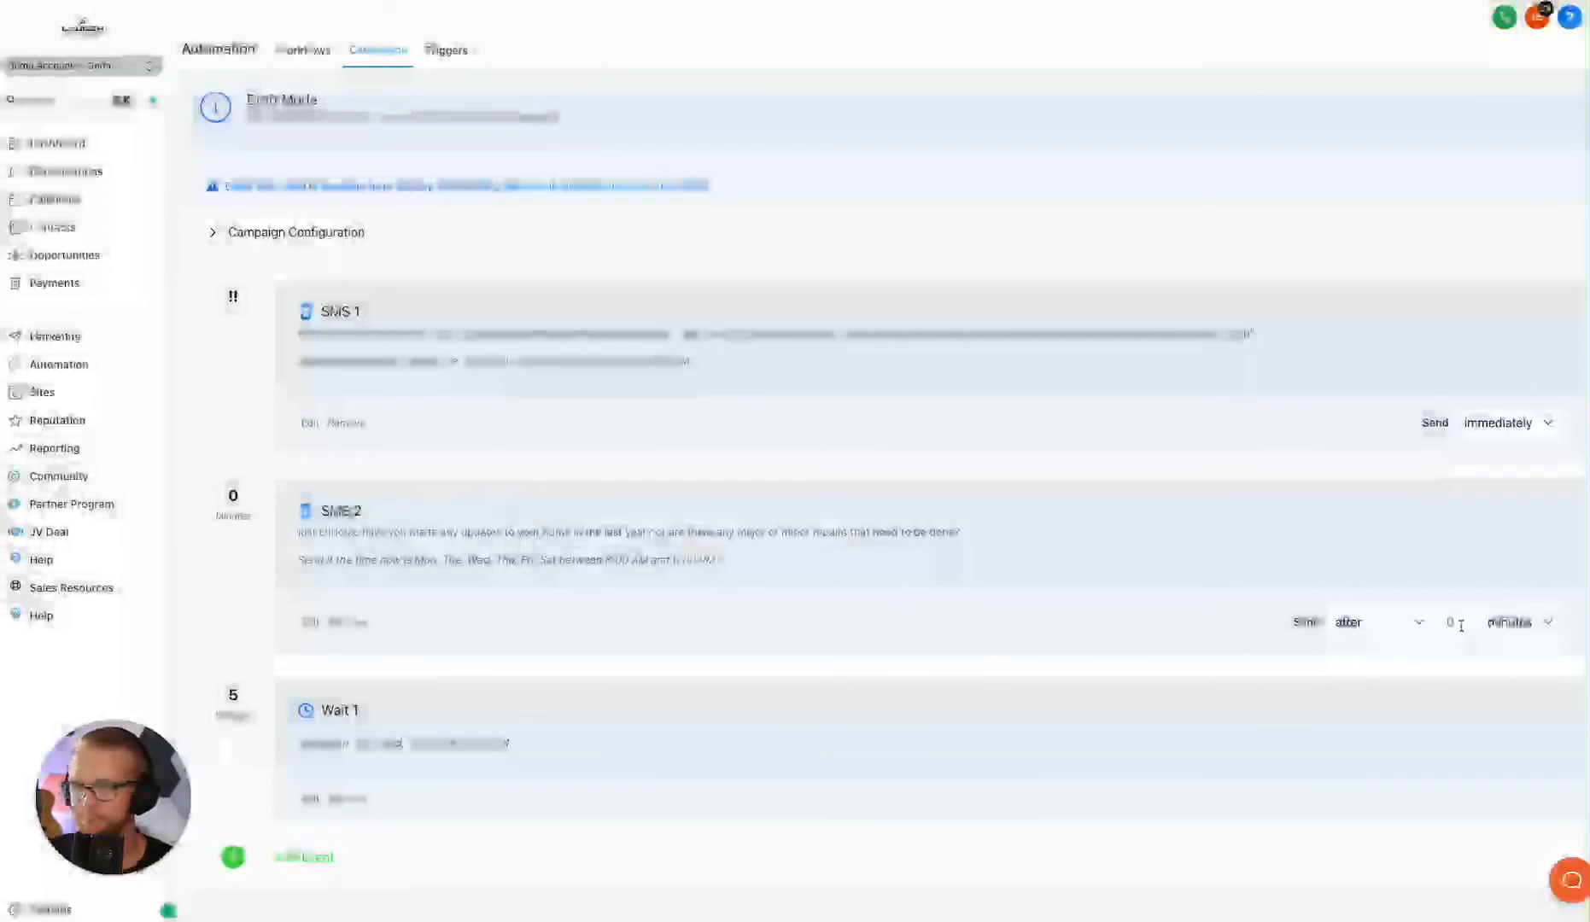
Examine the SMS 2 follow-up question about home updates and repairs, and close its composer without saving
click(309, 623)
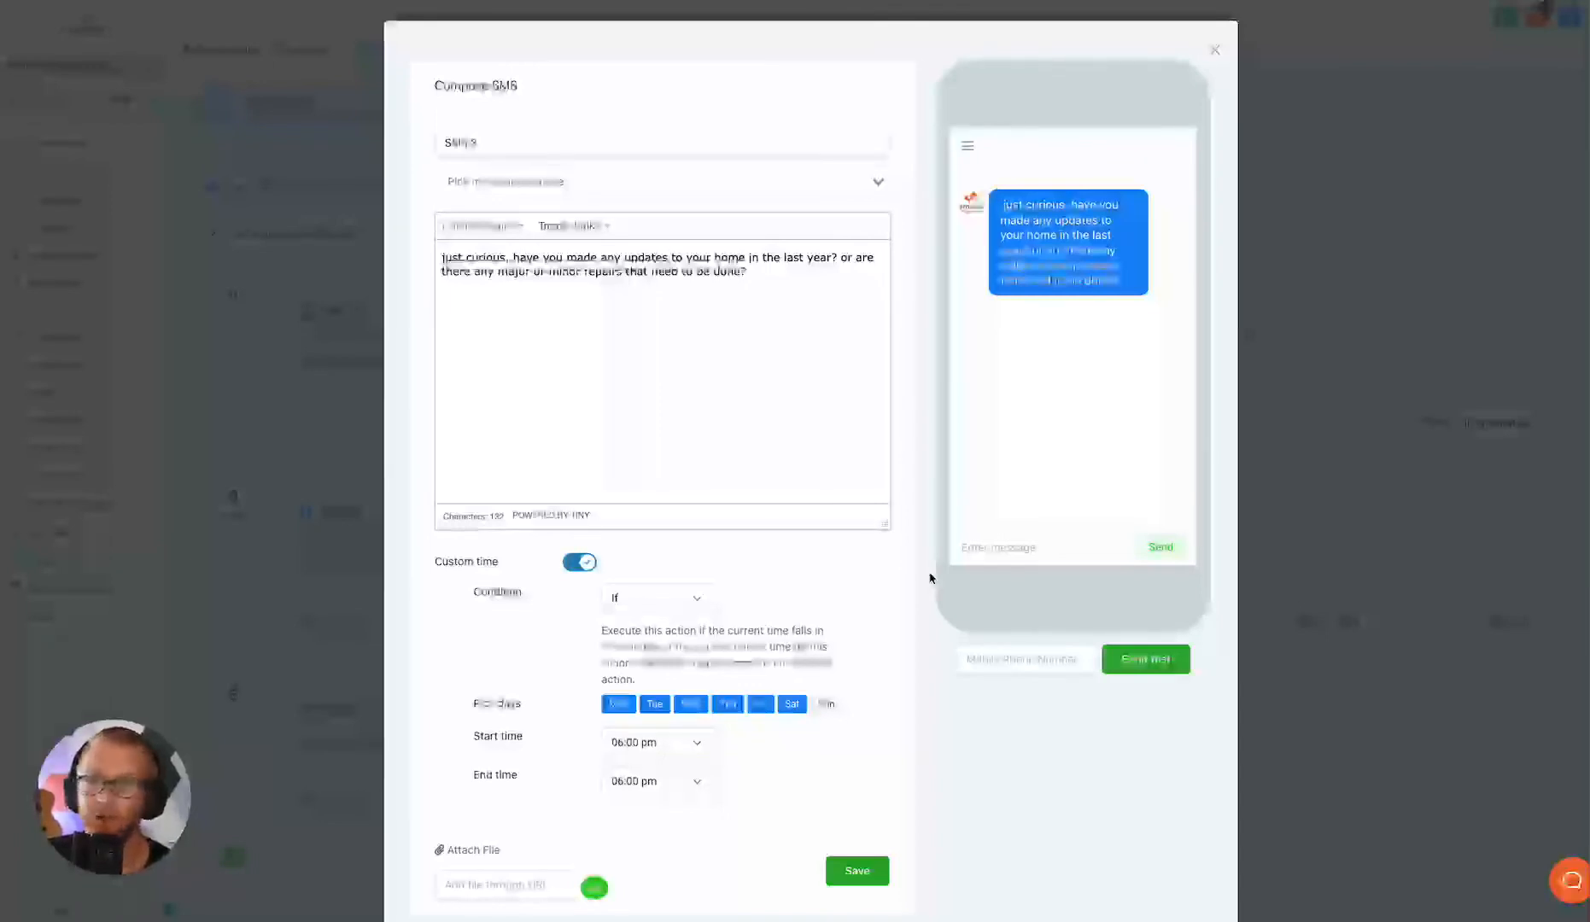
click(768, 278)
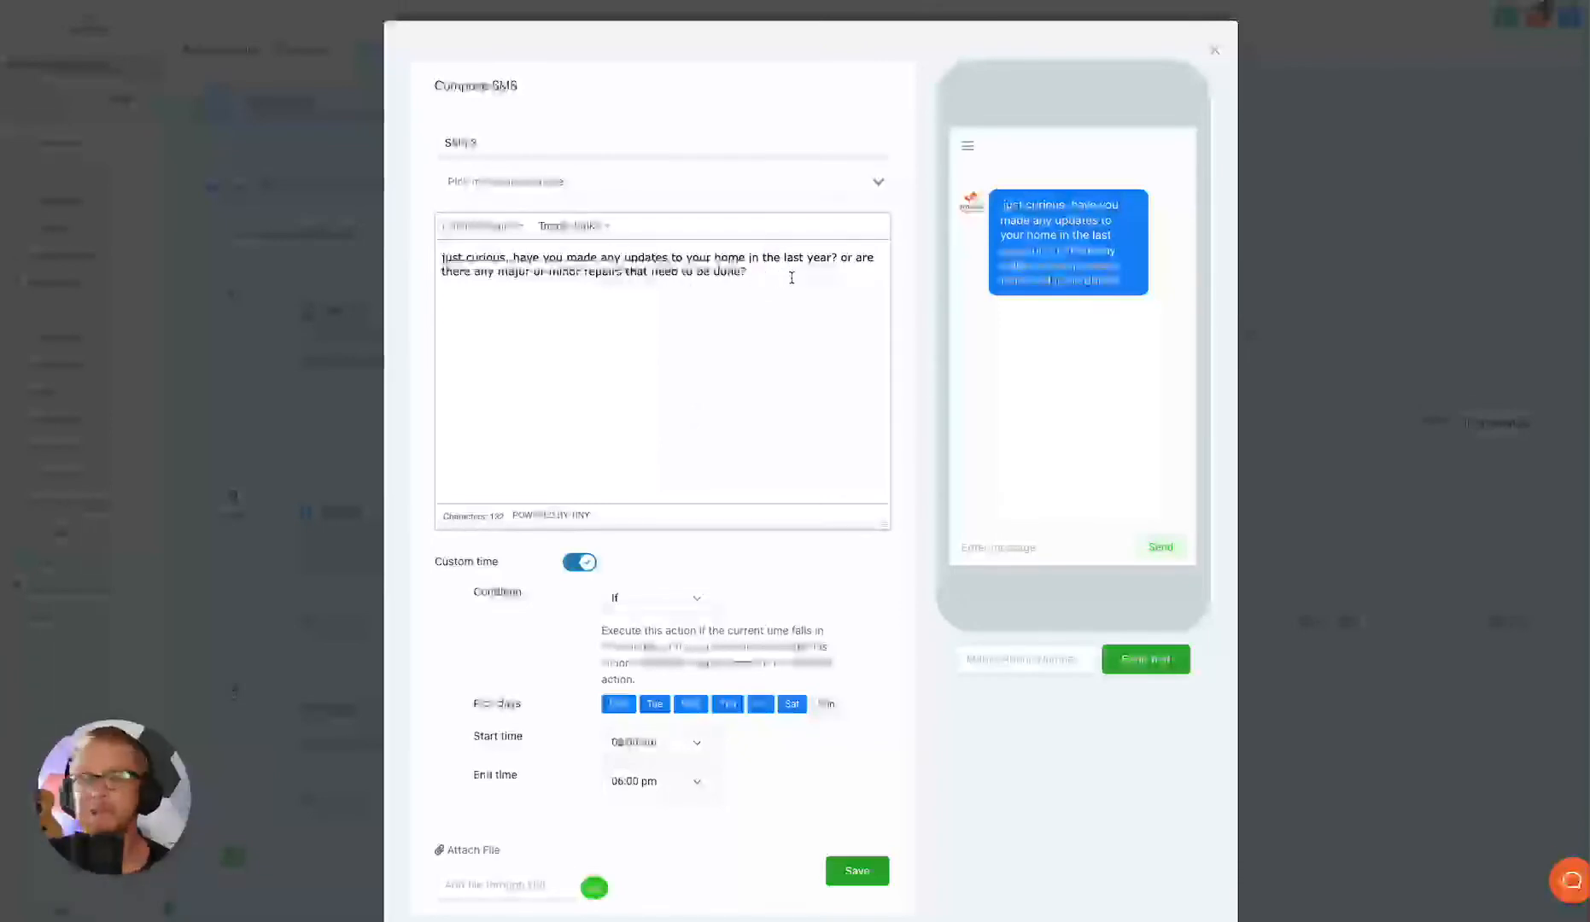
click(1215, 50)
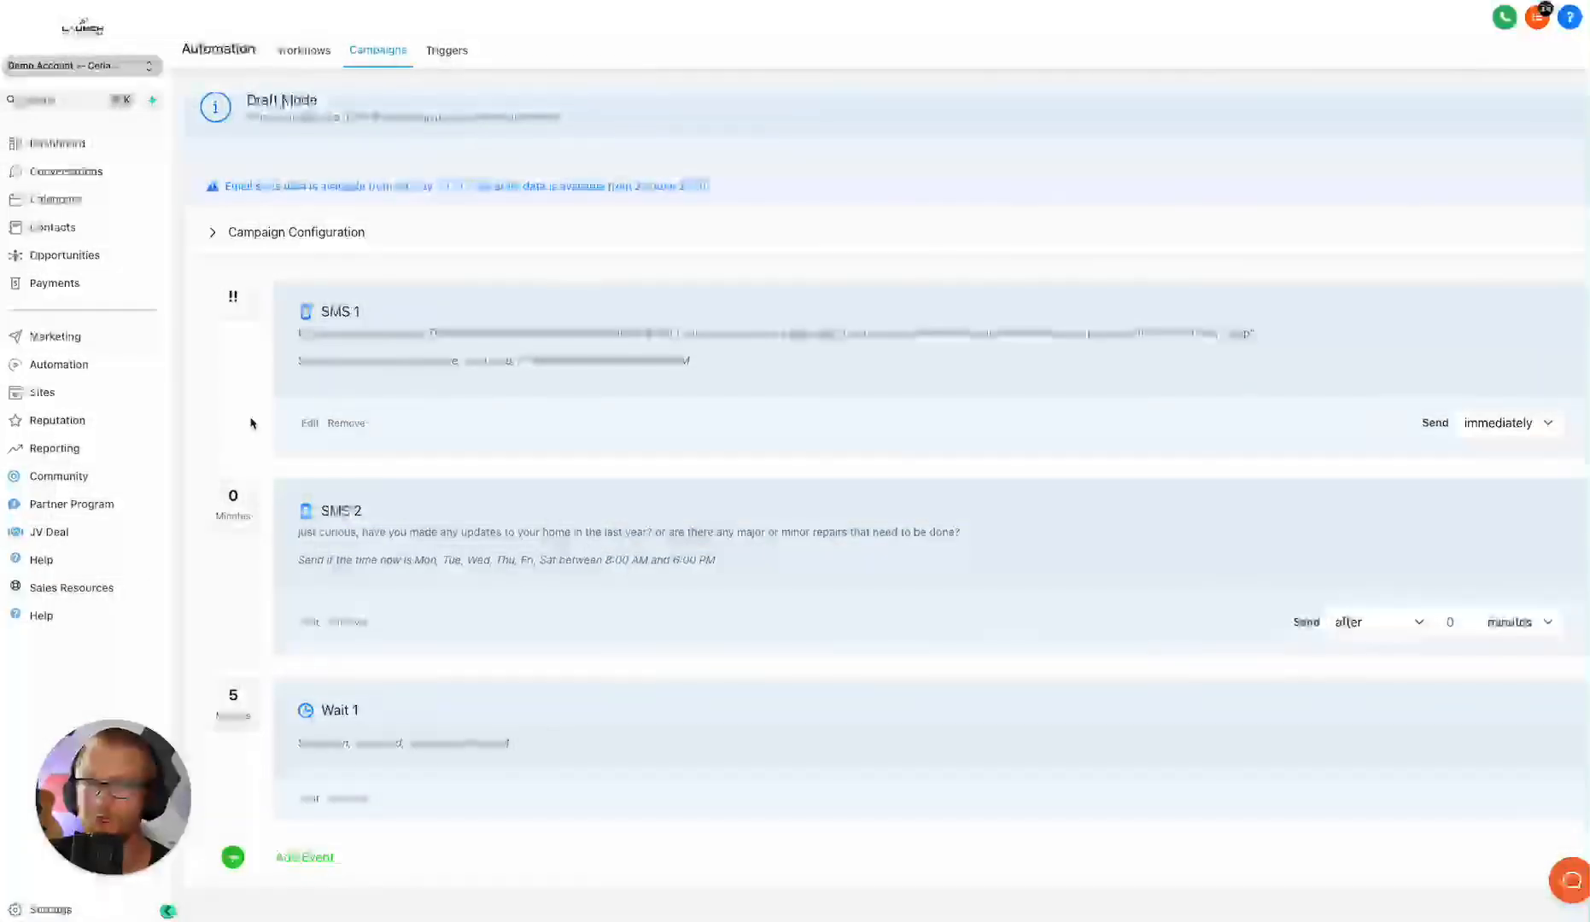
On the opportunities board, move the lead in New Lead to Attempted Contact and the Test Lead Dummy lead to 6 month Nurture
click(74, 259)
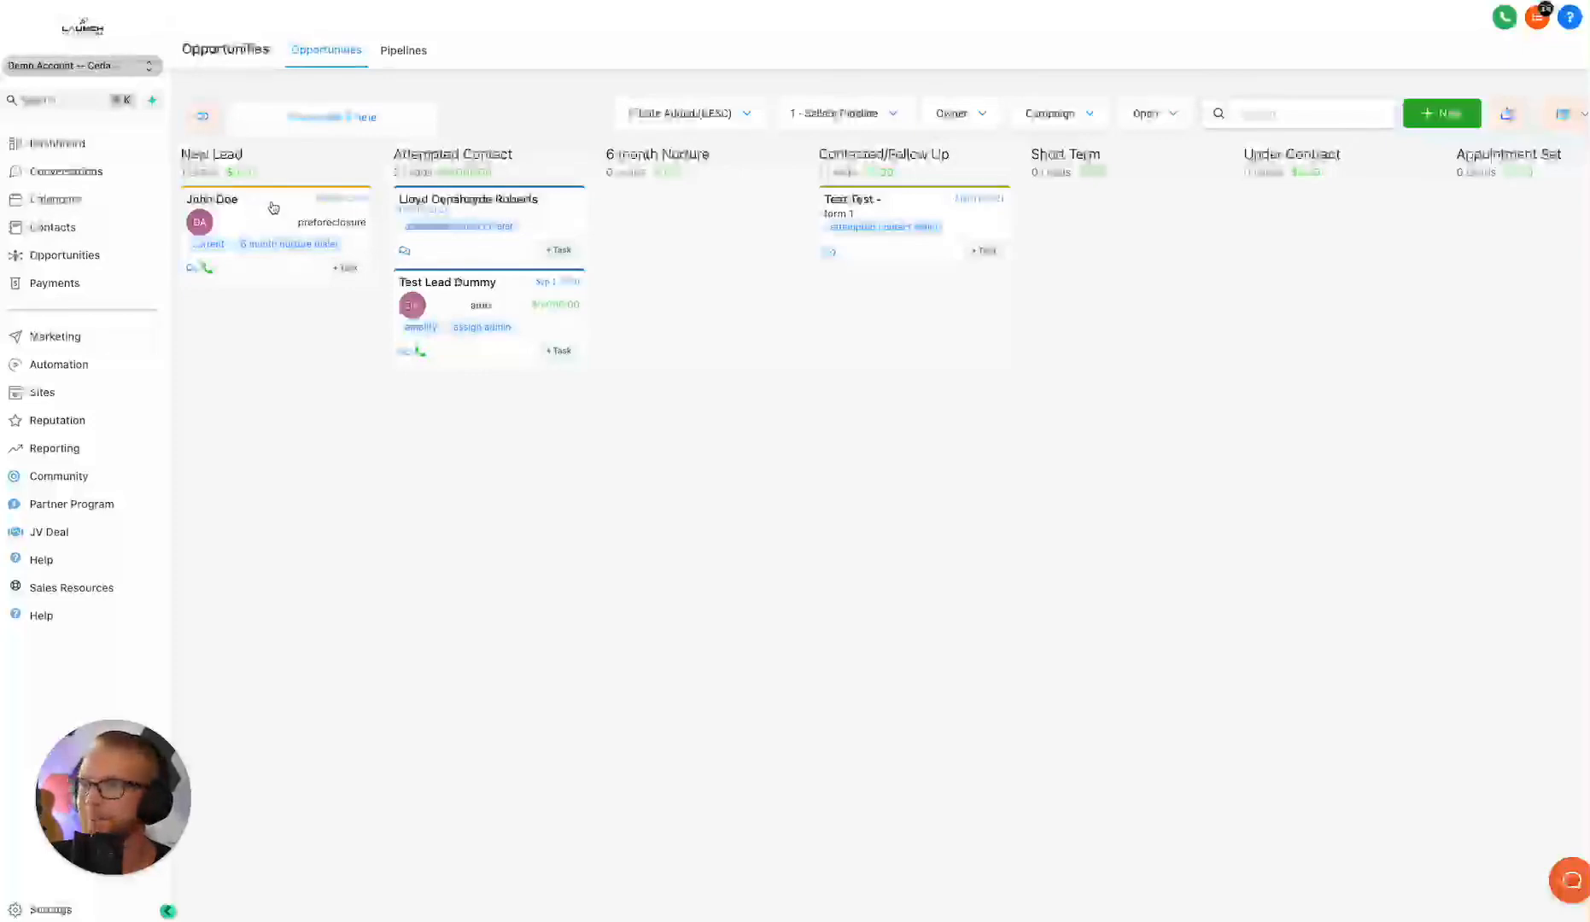
drag(272, 208, 272, 207)
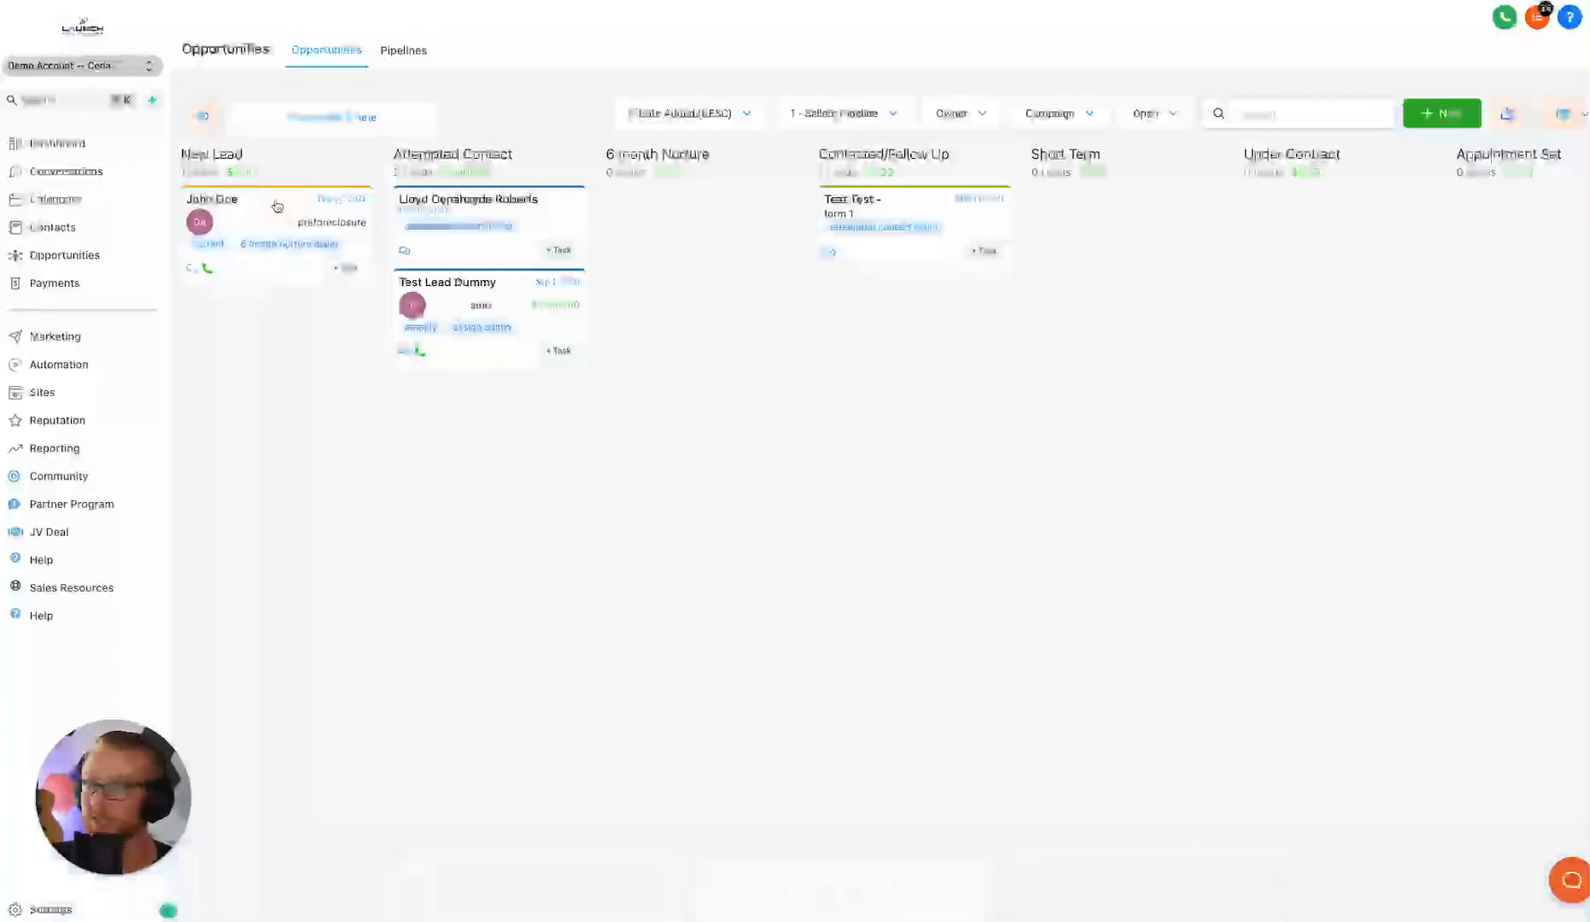
drag(272, 201, 486, 203)
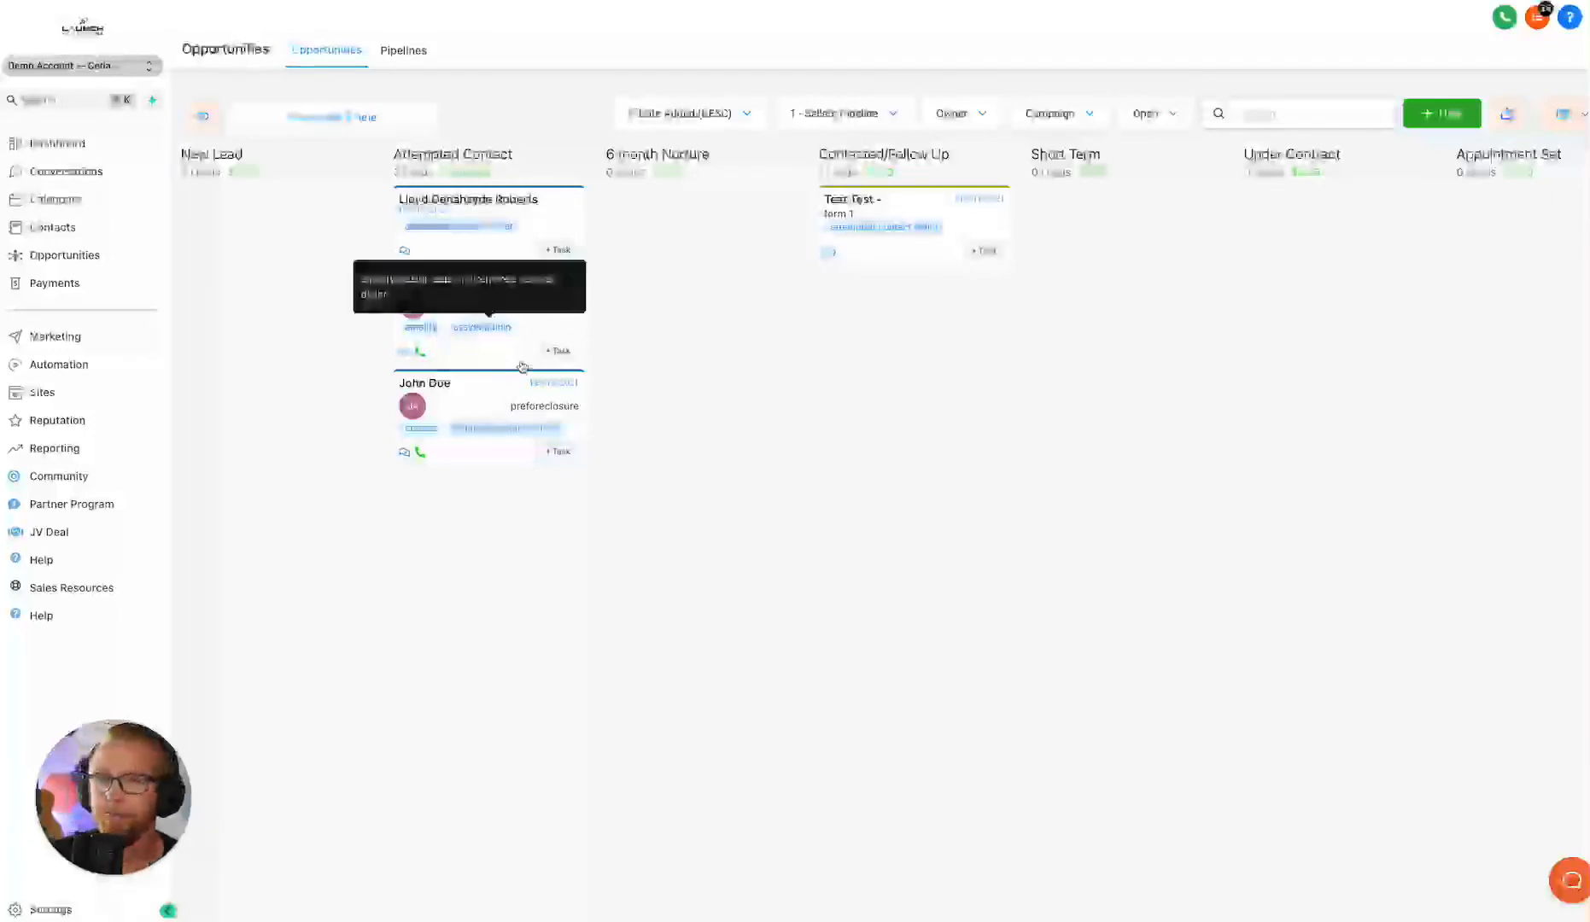
drag(451, 316, 650, 239)
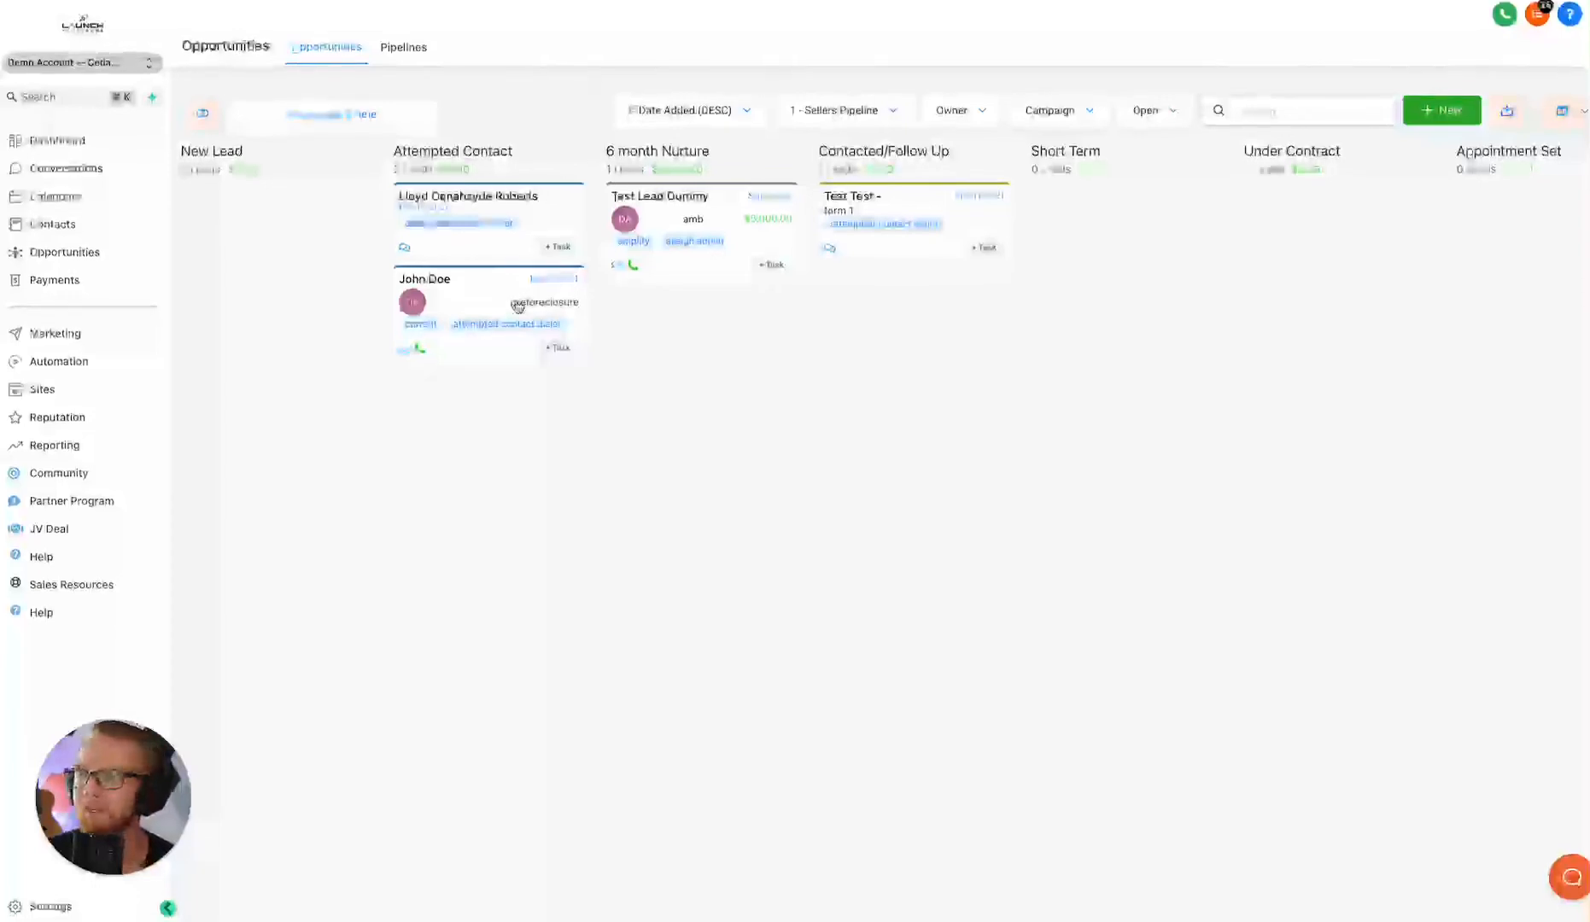
Move the Test Test lead from Contacted/Follow Up to the Appointment Set stage
scroll(1431, 288, right, 1)
scroll(1431, 288, right, 5)
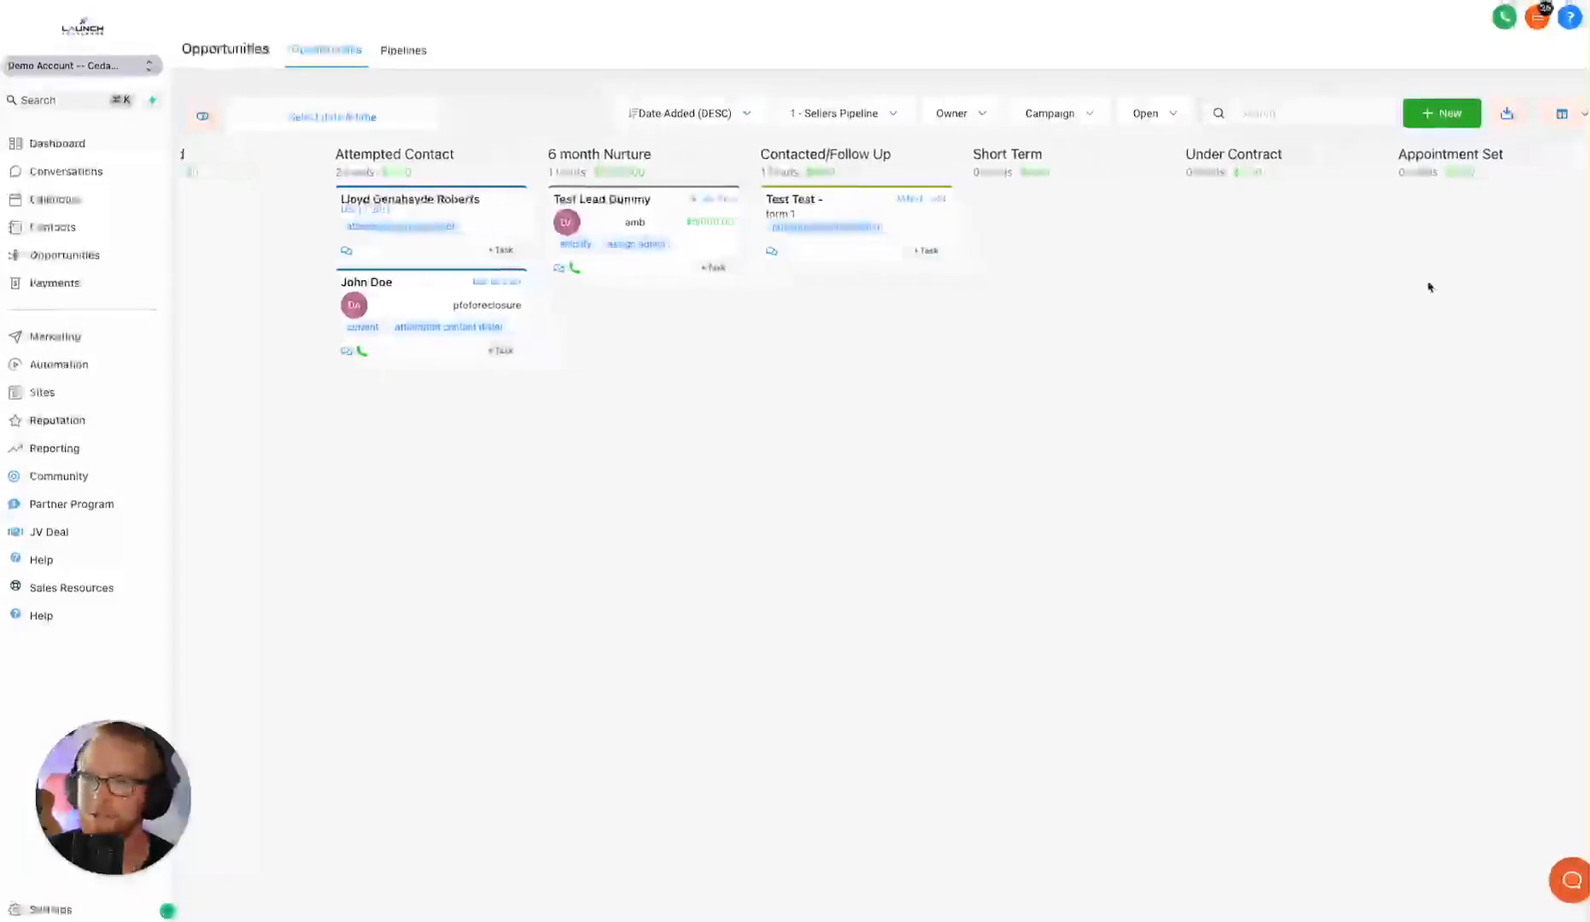
scroll(1422, 285, right, 1)
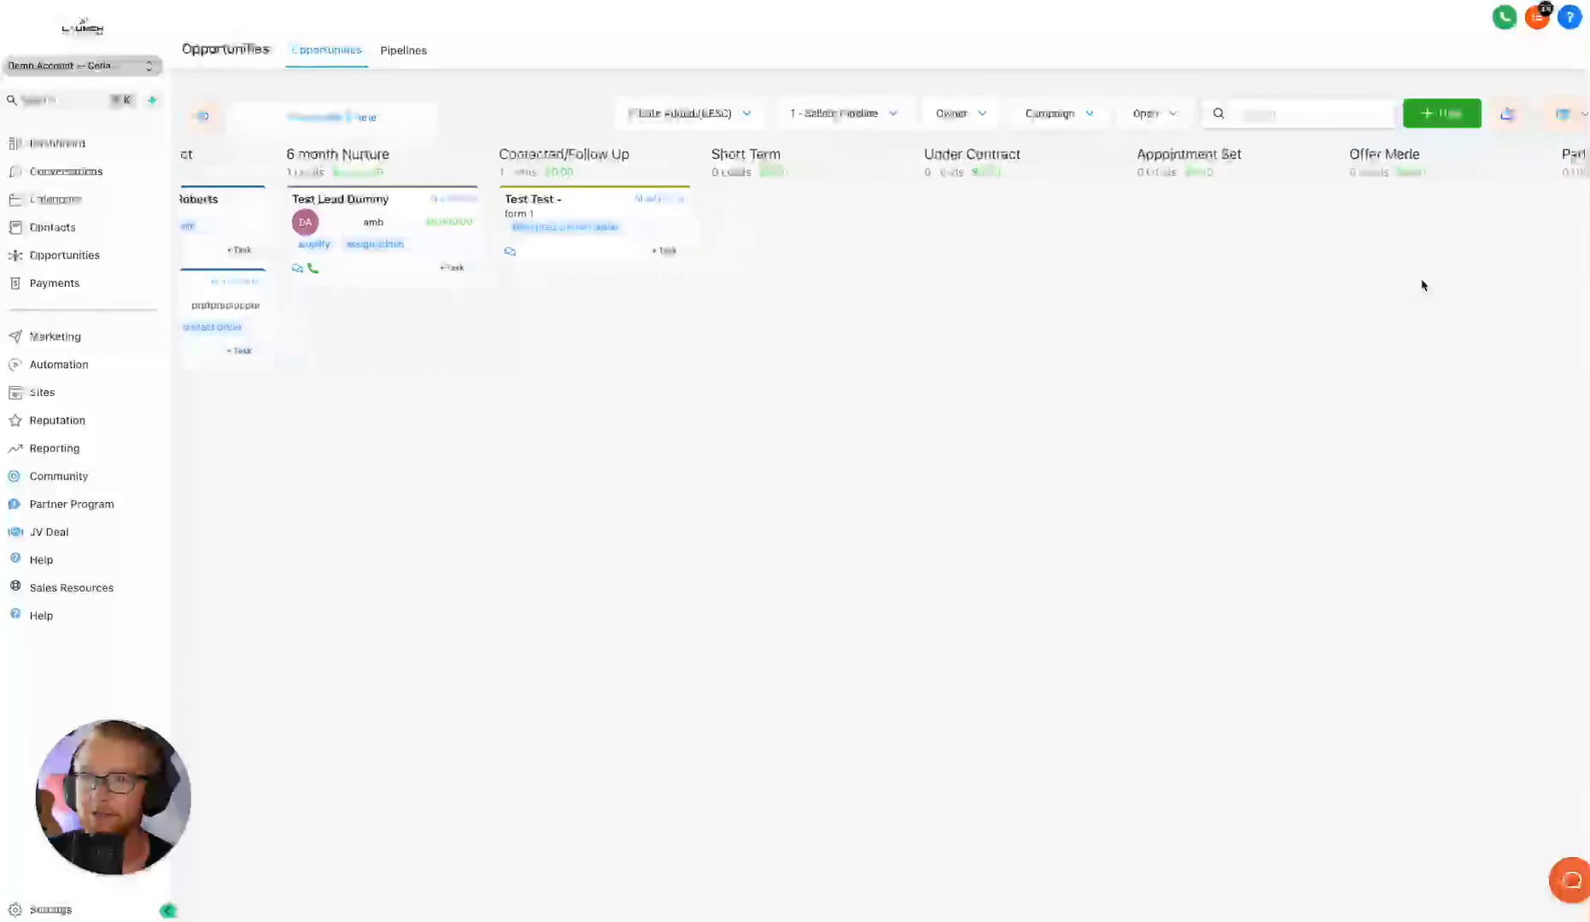
scroll(1422, 284, right, 2)
scroll(1422, 285, left, 4)
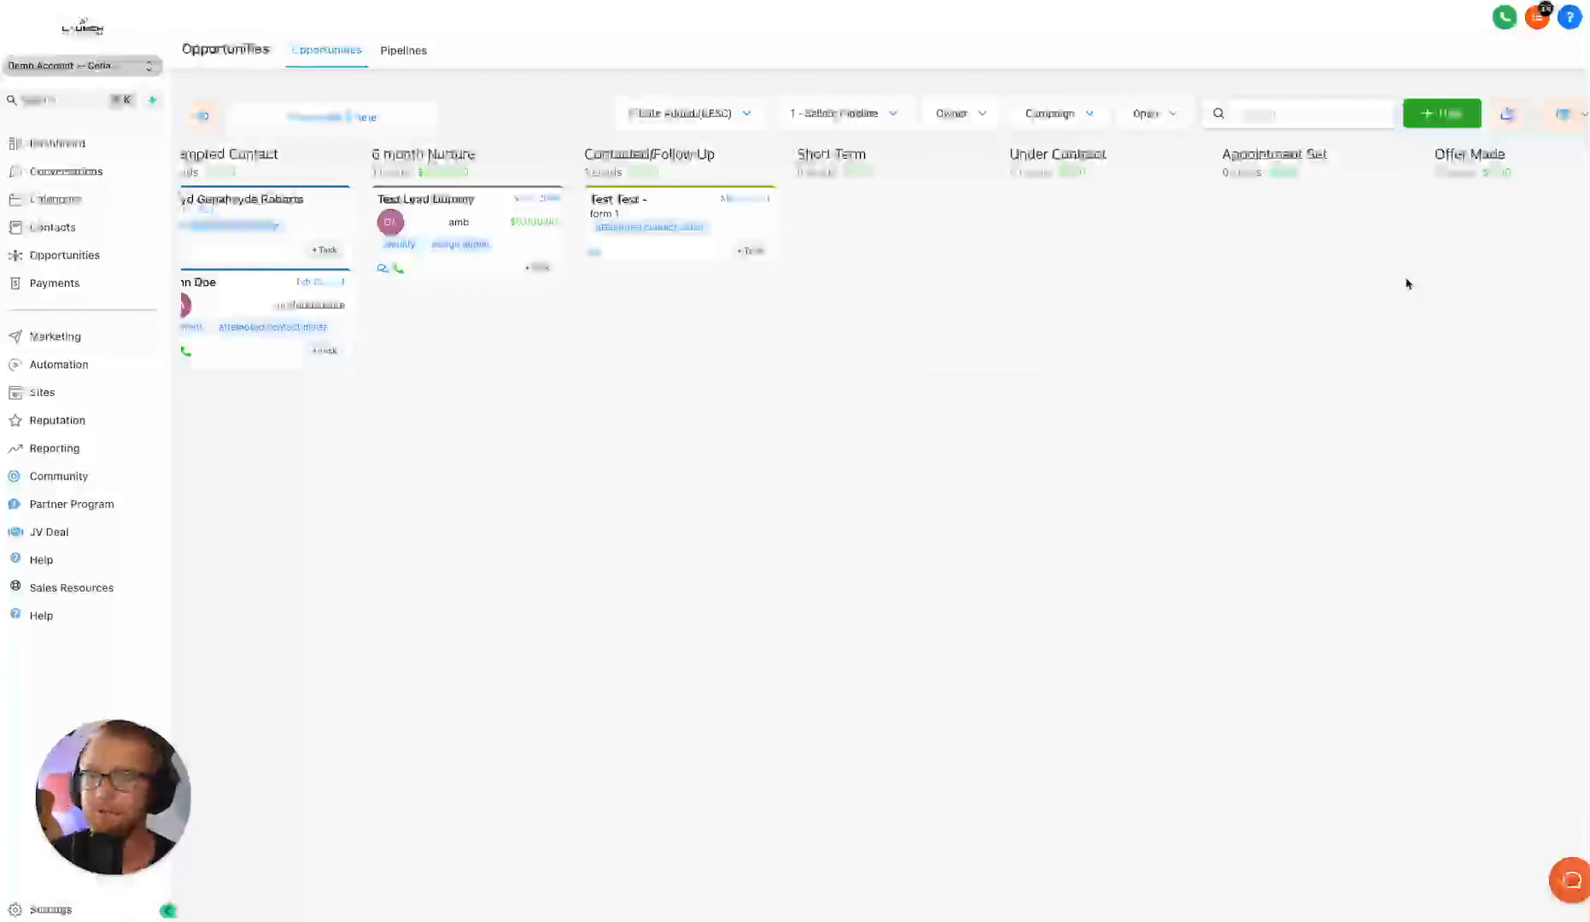
scroll(1309, 255, right, 1)
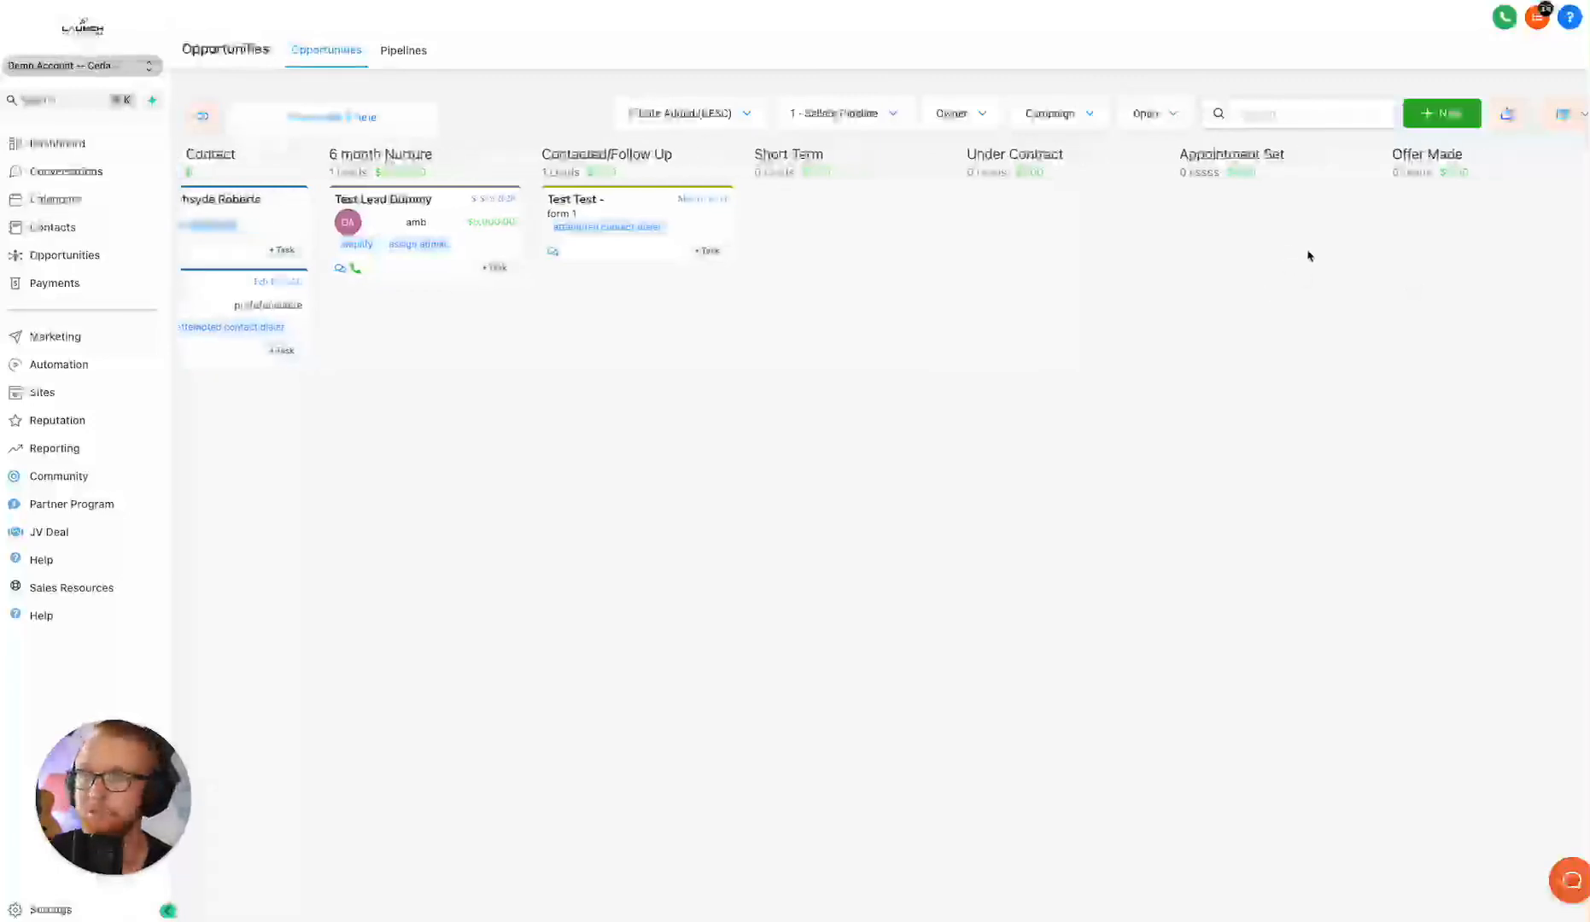
scroll(1308, 255, right, 1)
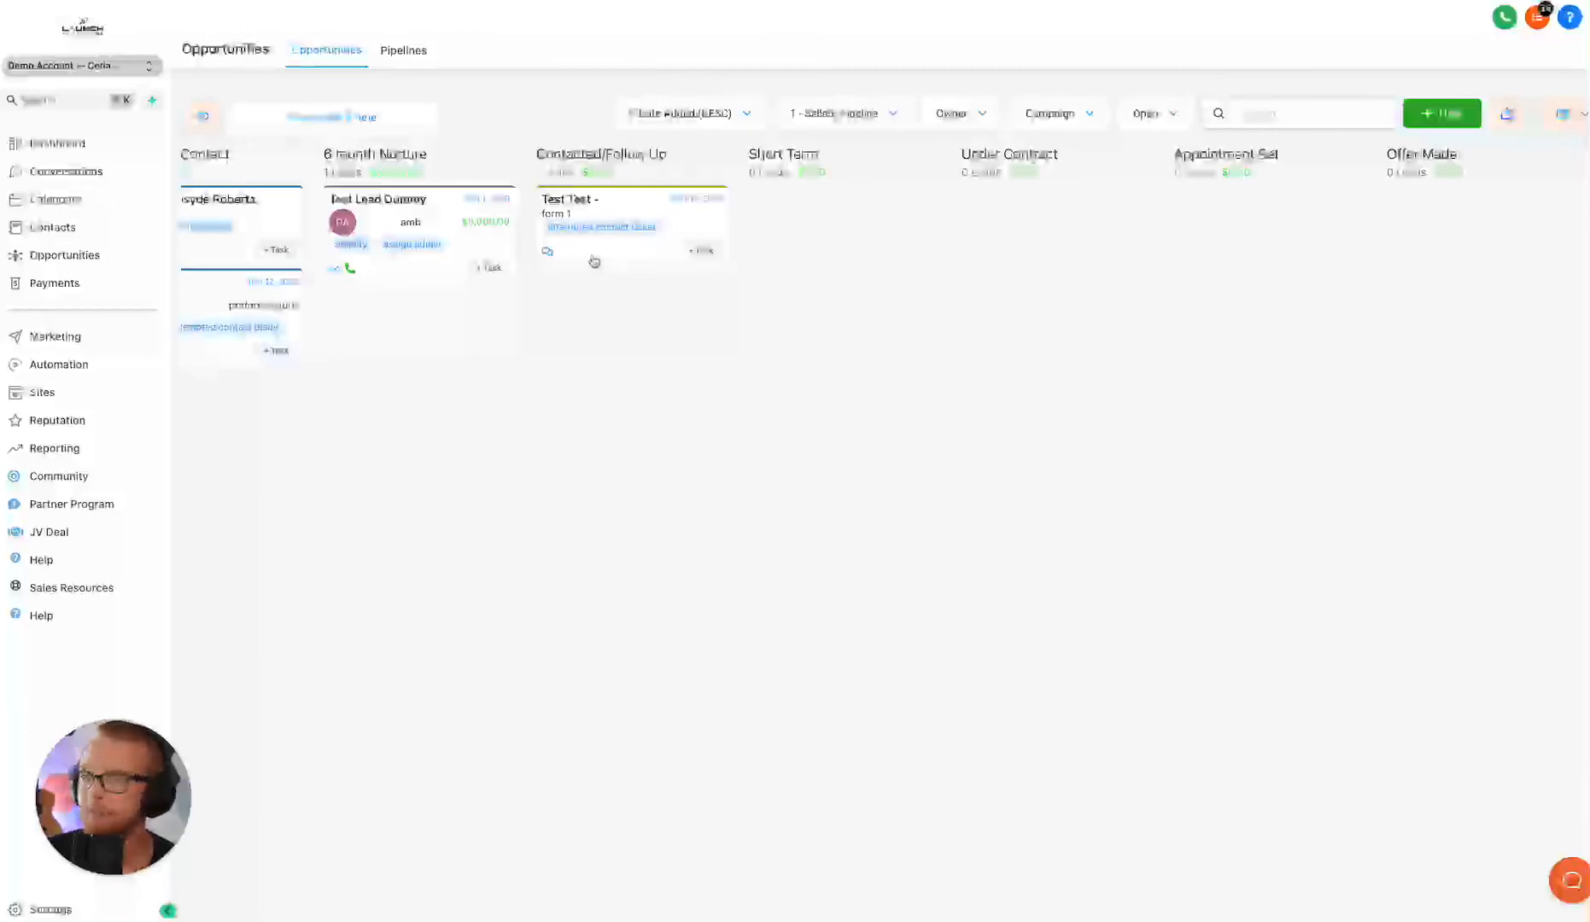
drag(594, 261, 1260, 259)
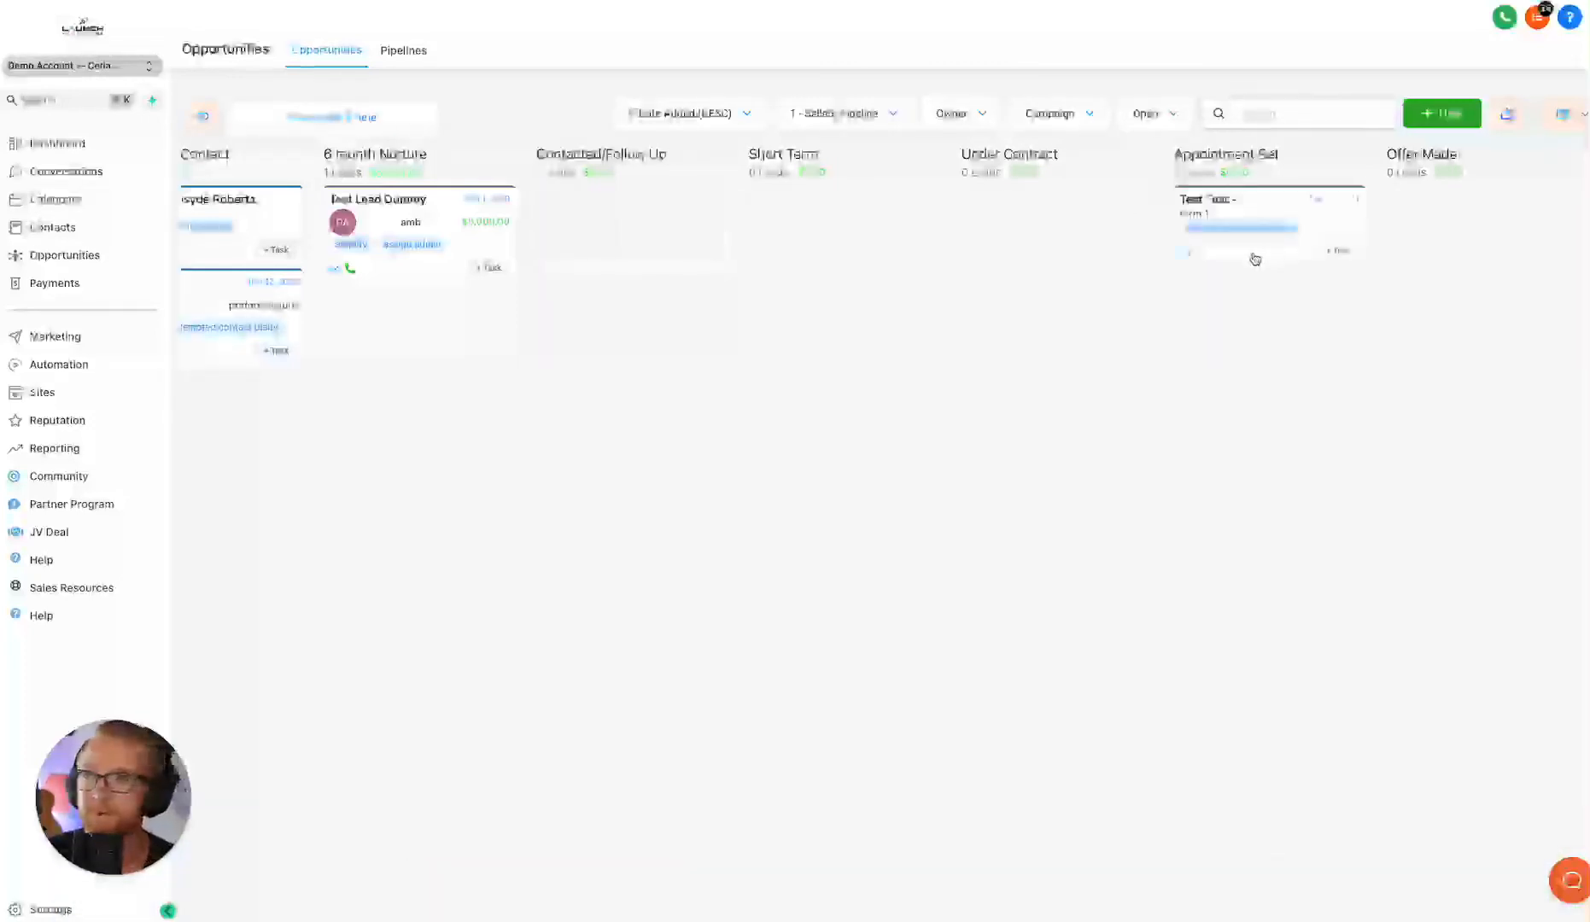
Move the Test Test lead to the Under Contract stage
scroll(1271, 263, right, 5)
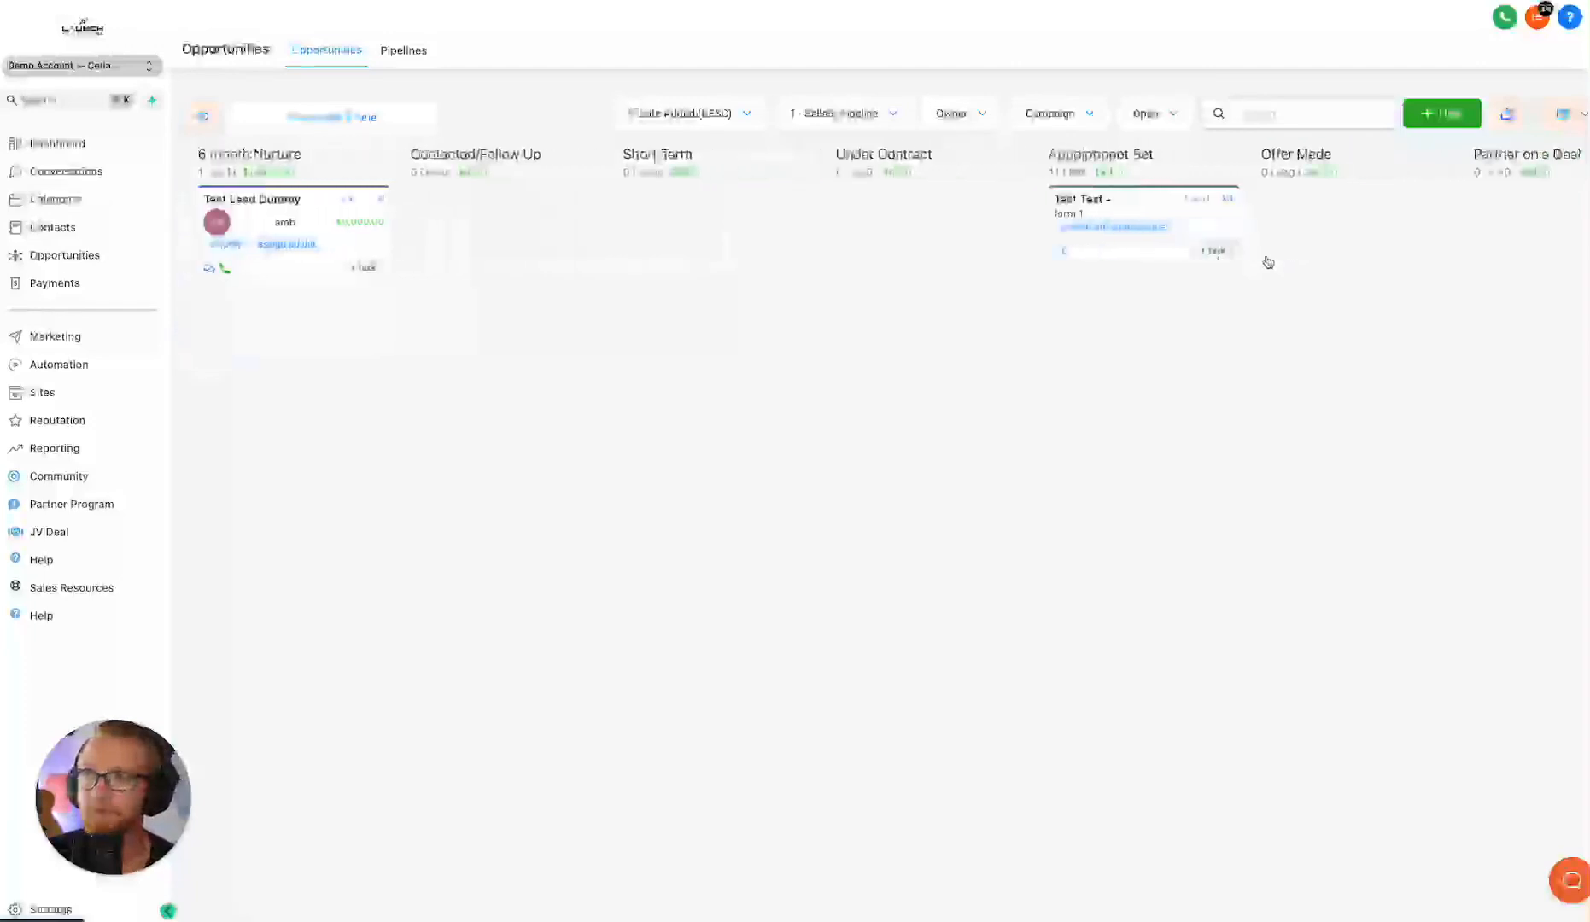
drag(982, 256, 817, 256)
scroll(922, 255, left, 8)
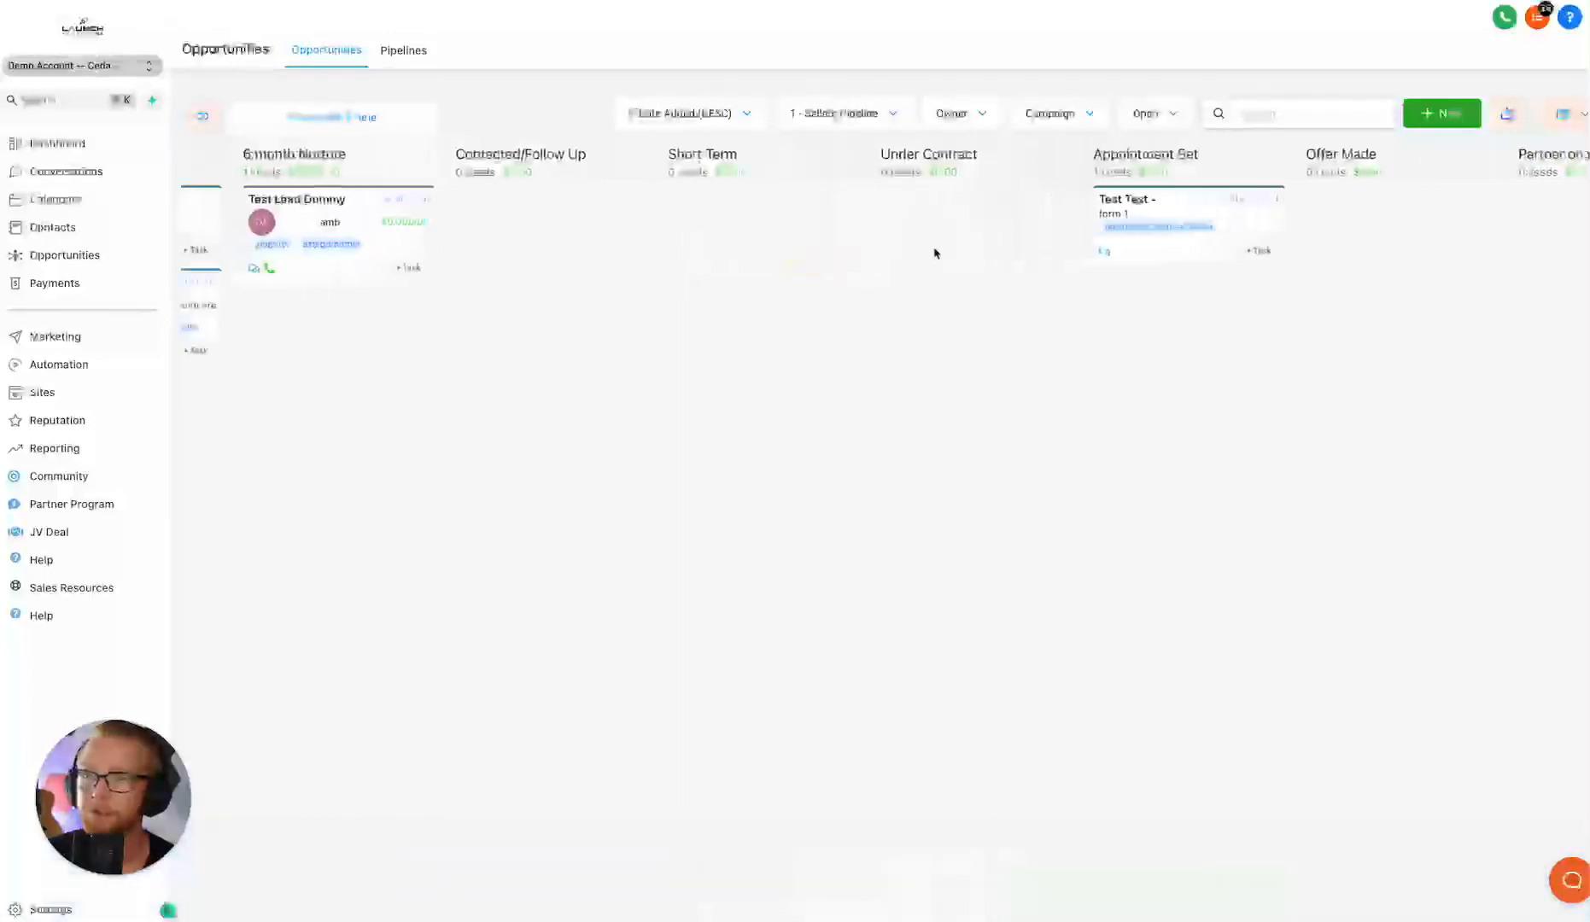
scroll(937, 254, left, 3)
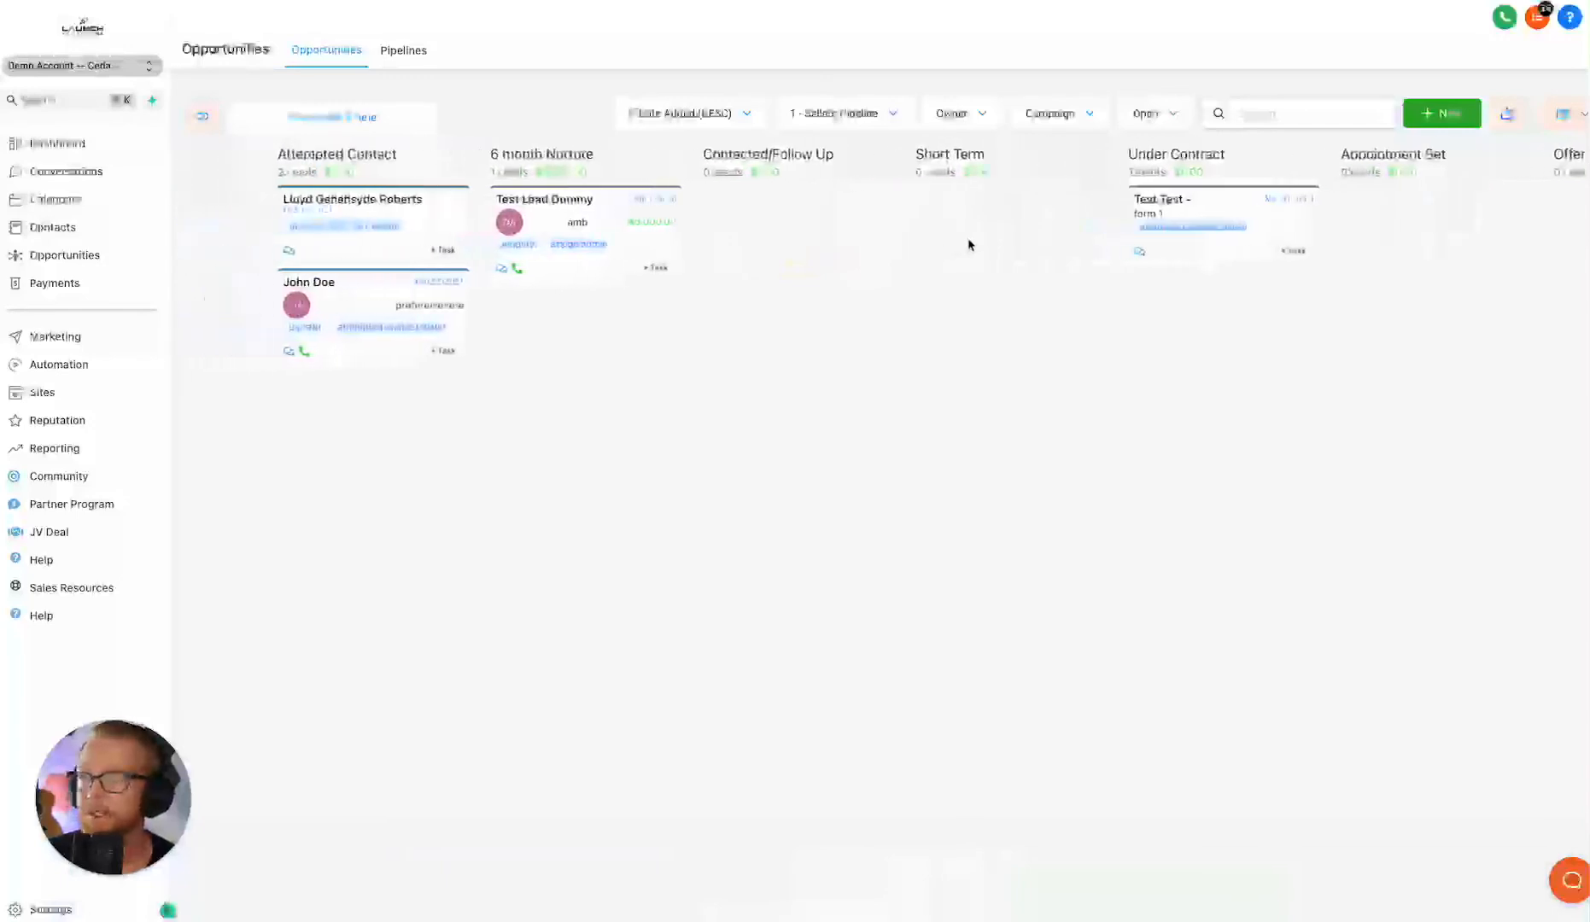
scroll(968, 246, left, 2)
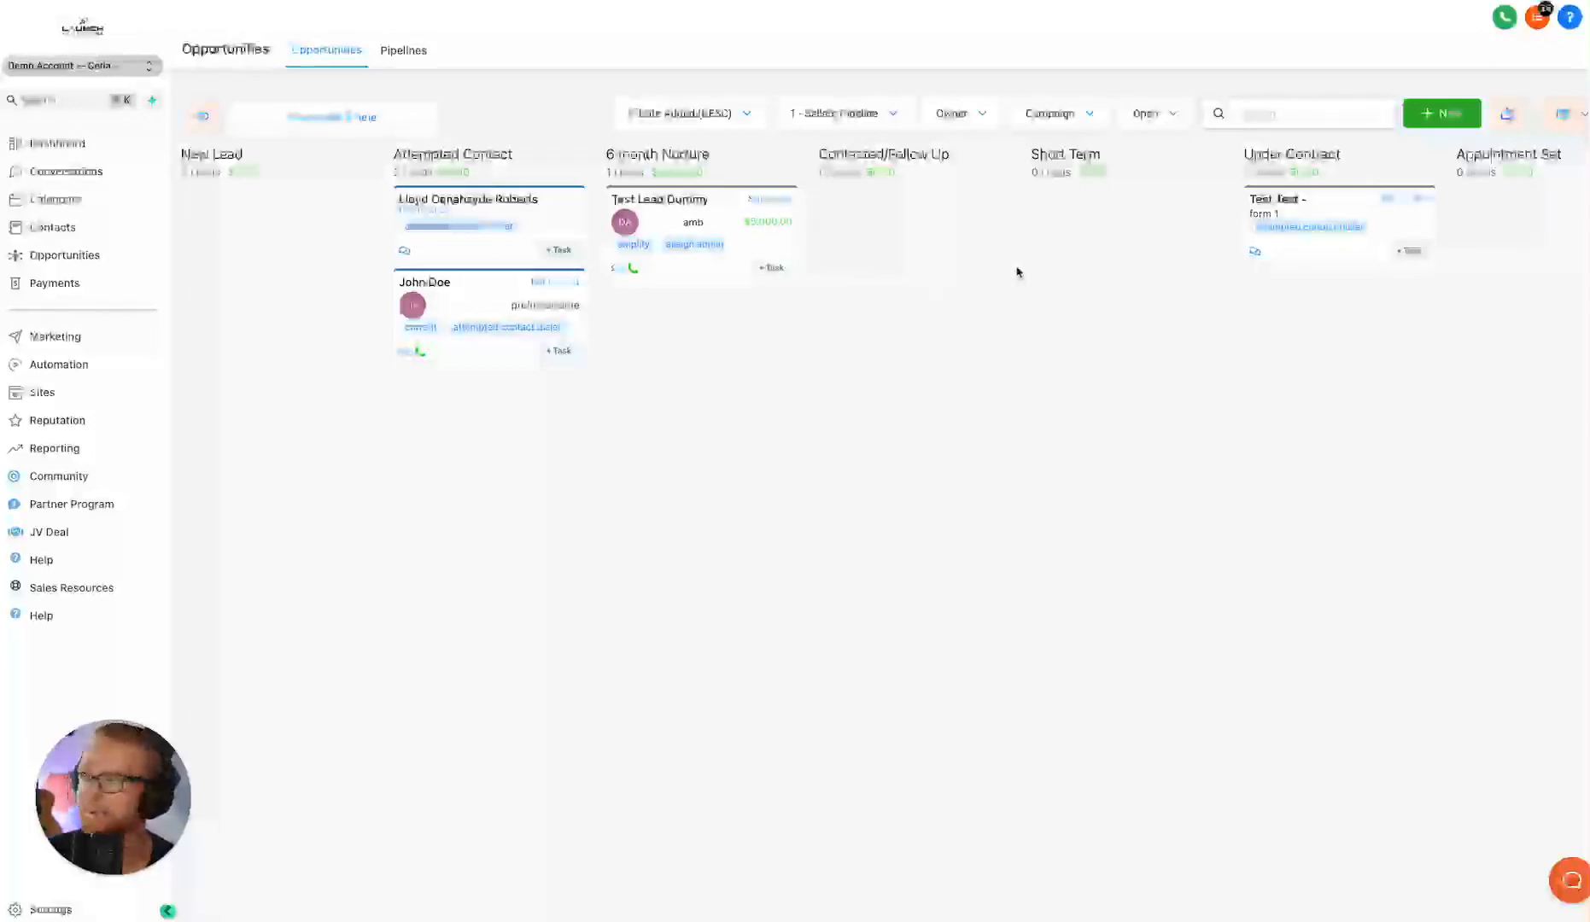
Open the unread conversations, view the second one with its inbound call recording, and look through the message list
click(79, 175)
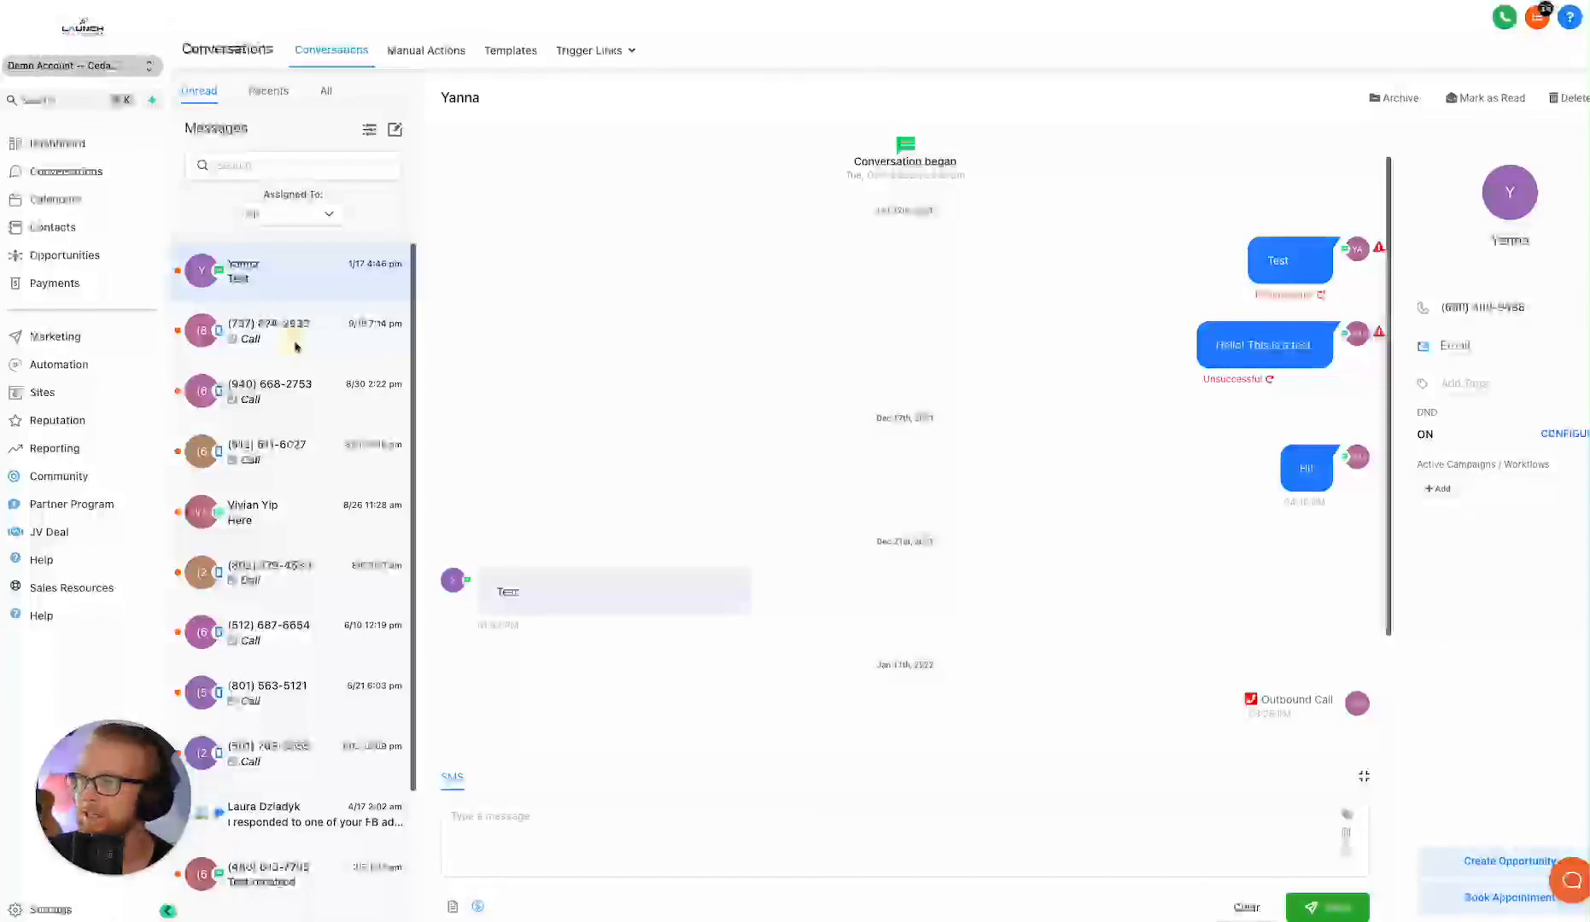
click(311, 335)
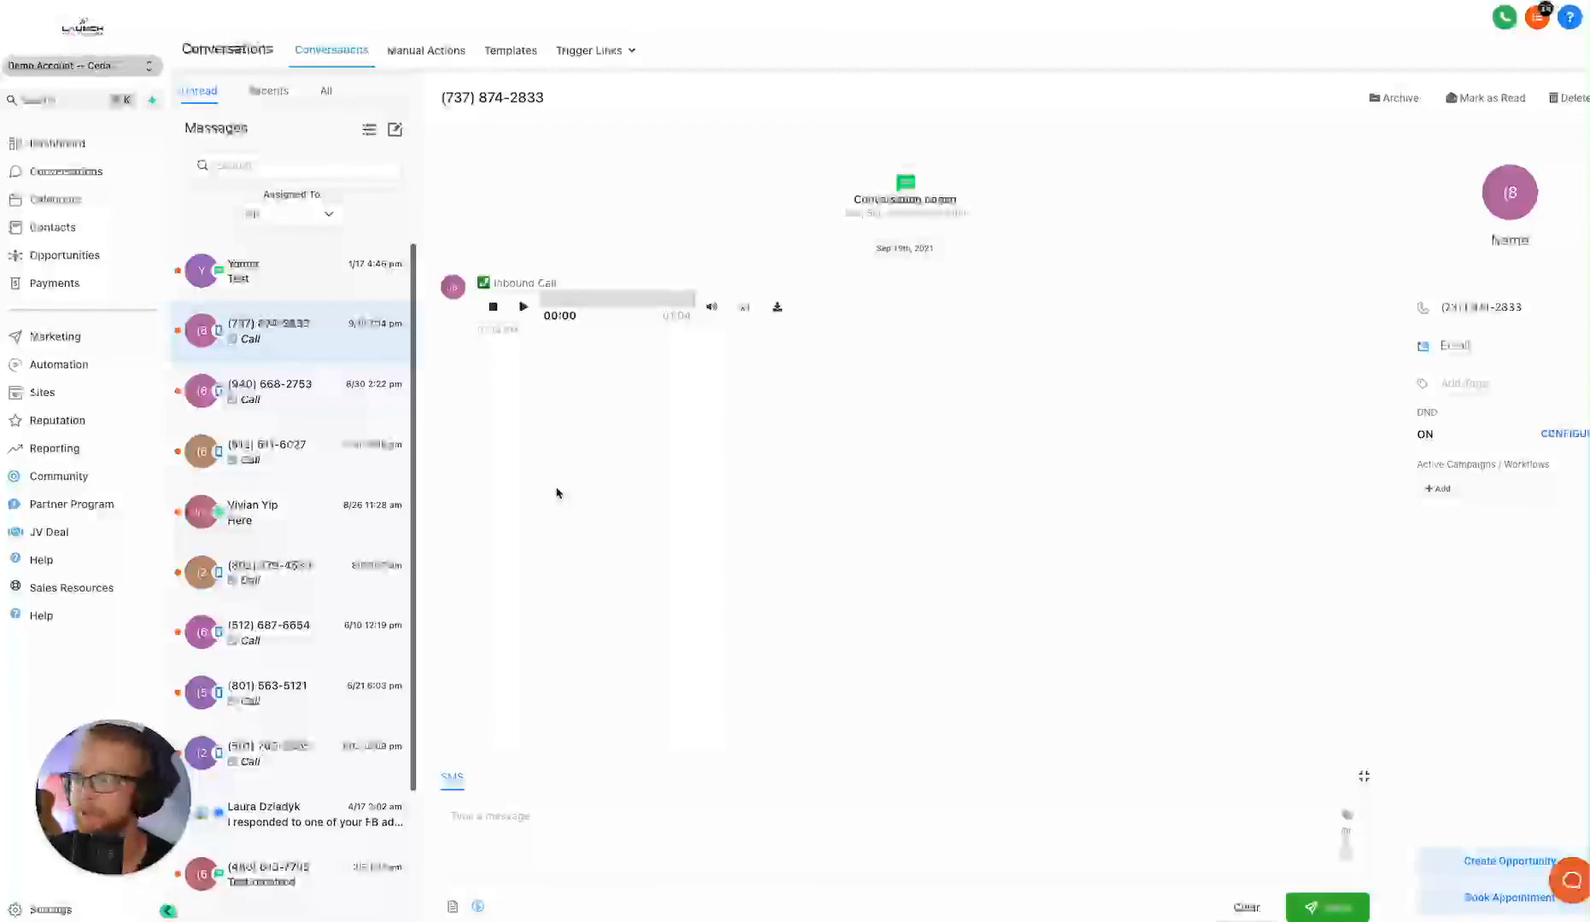
scroll(273, 554, down, 2)
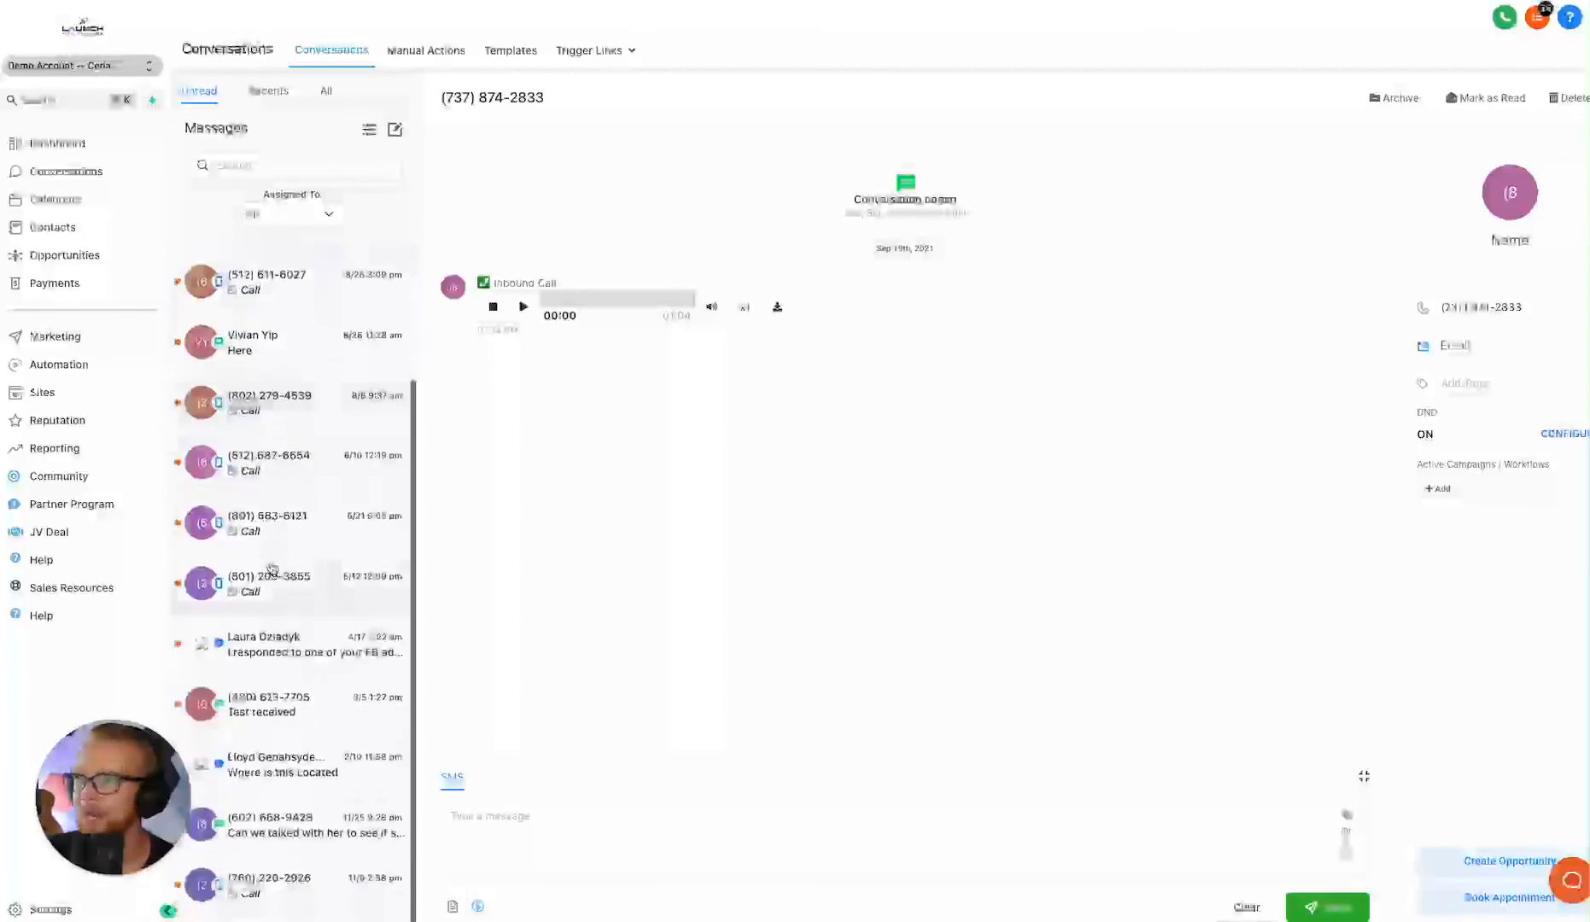
scroll(285, 565, up, 2)
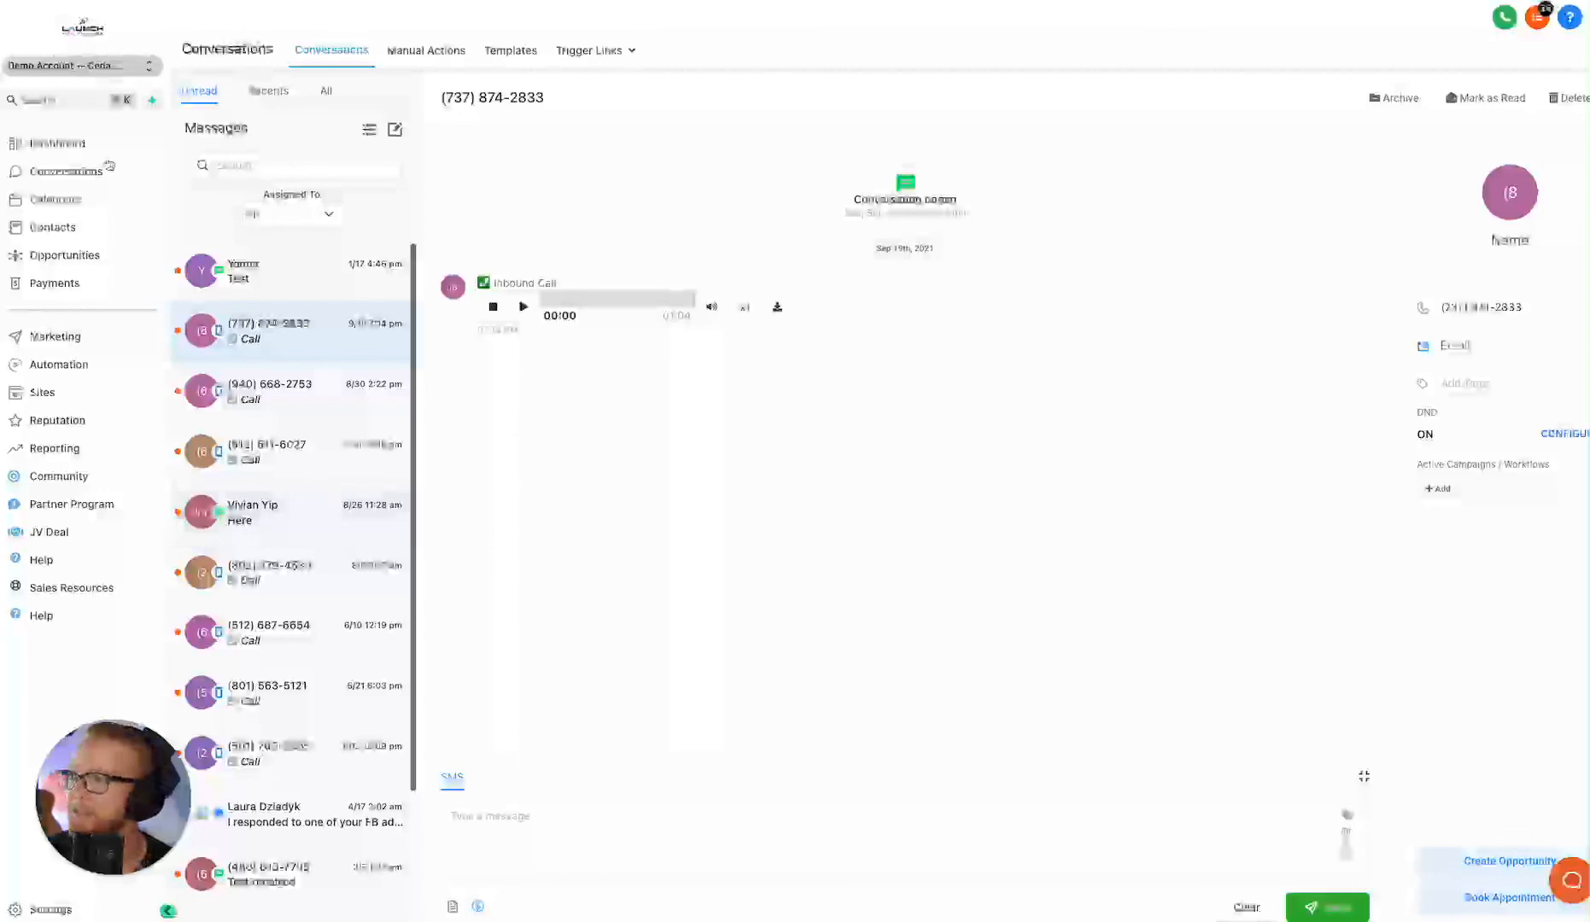
Return to the opportunities board, and open and close the support chat widget
click(87, 260)
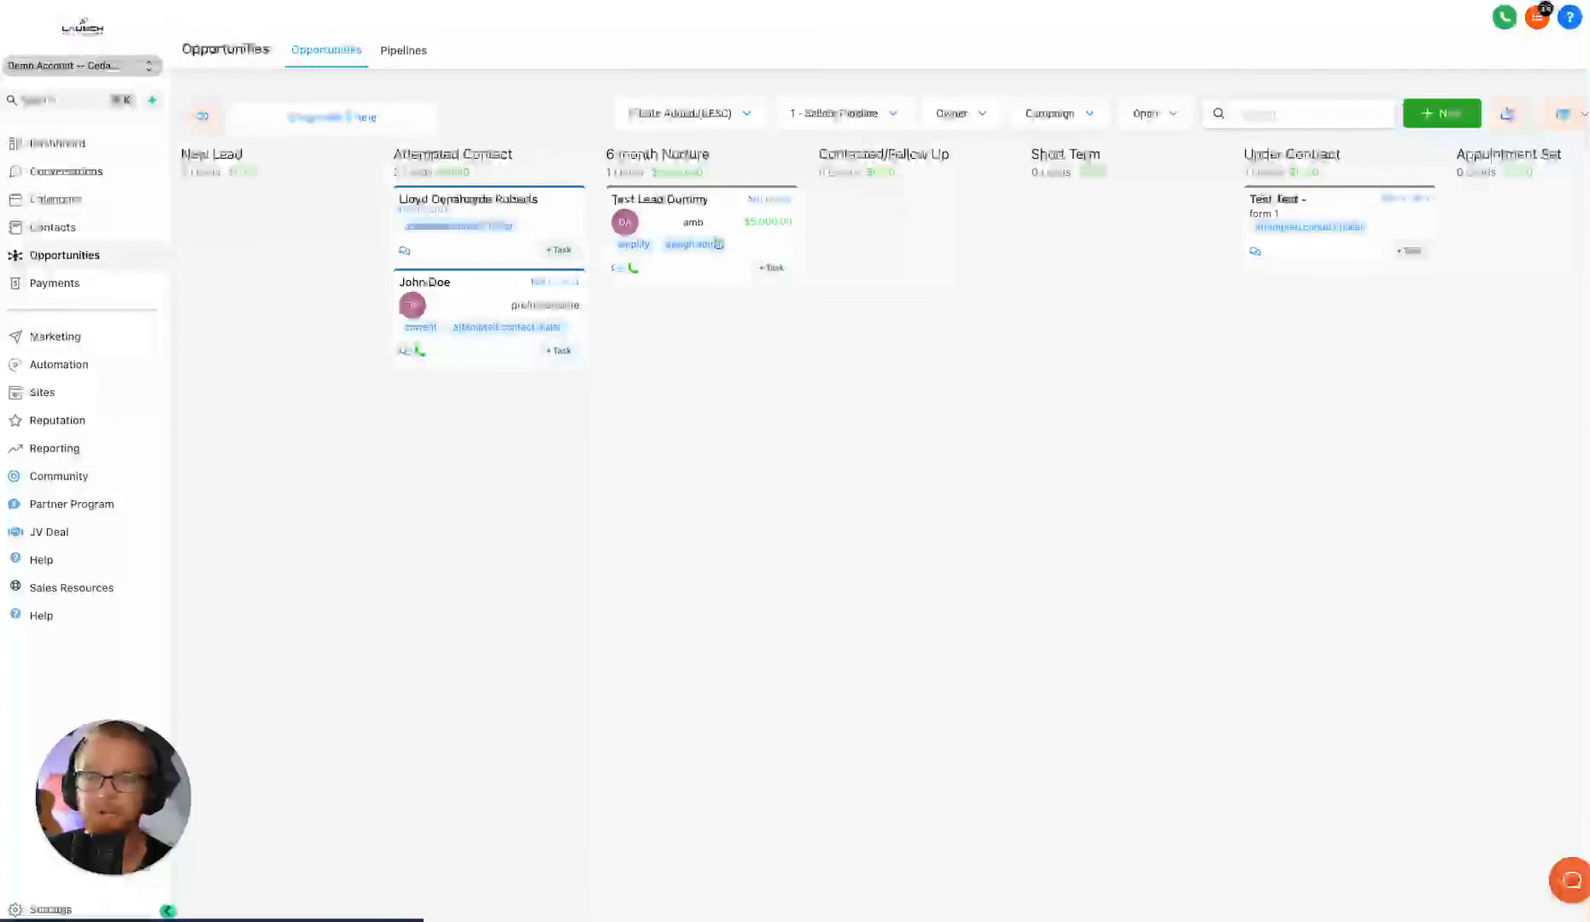
click(1568, 889)
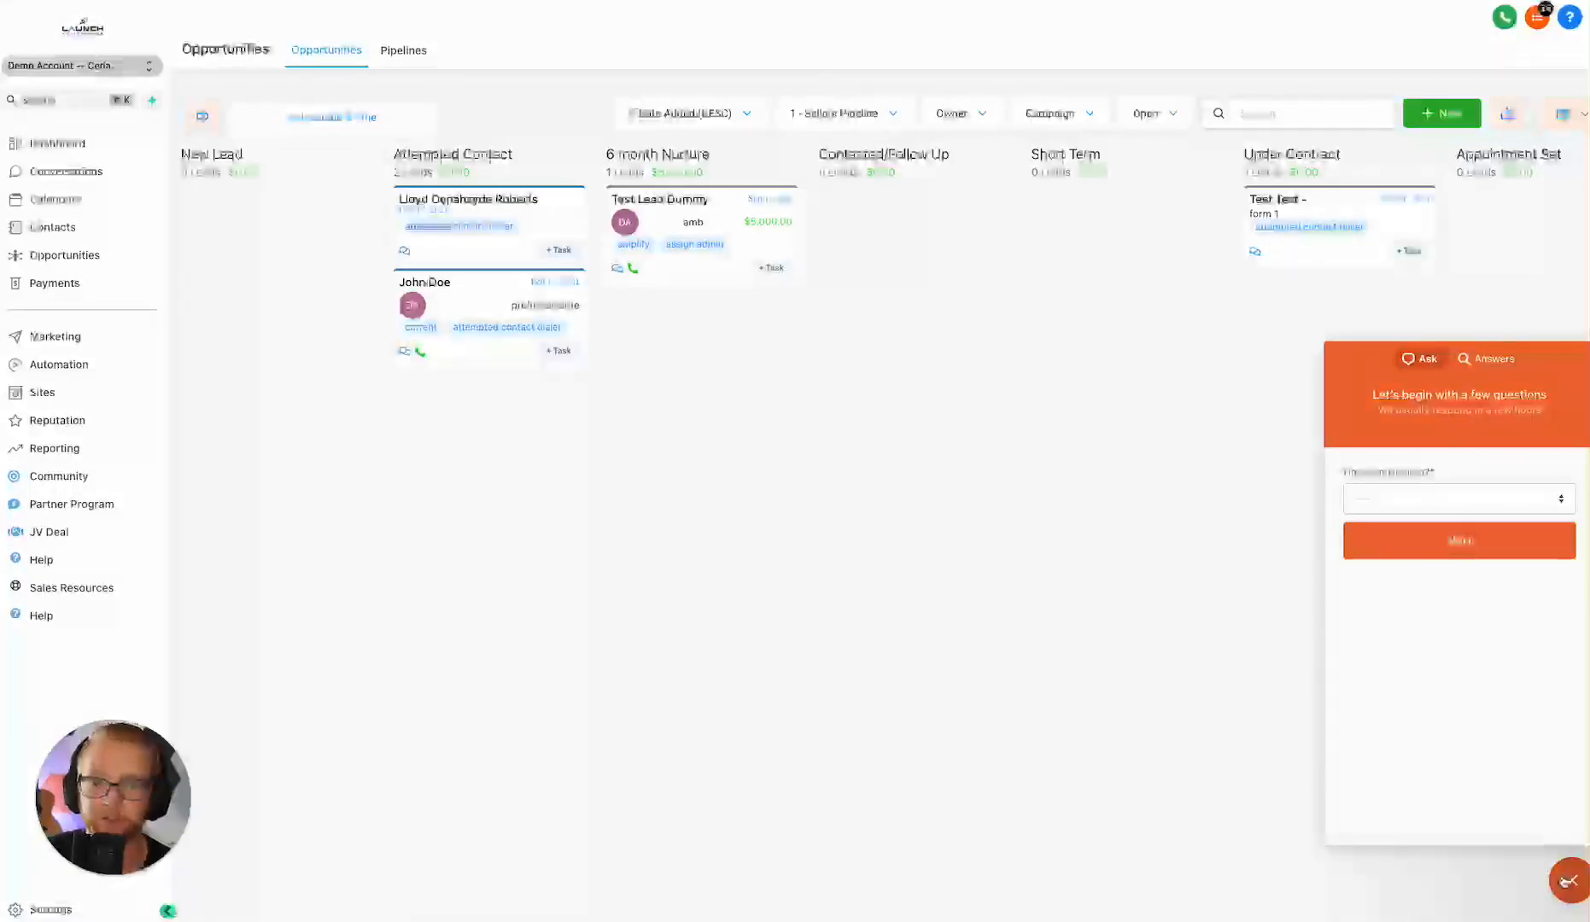
click(1566, 883)
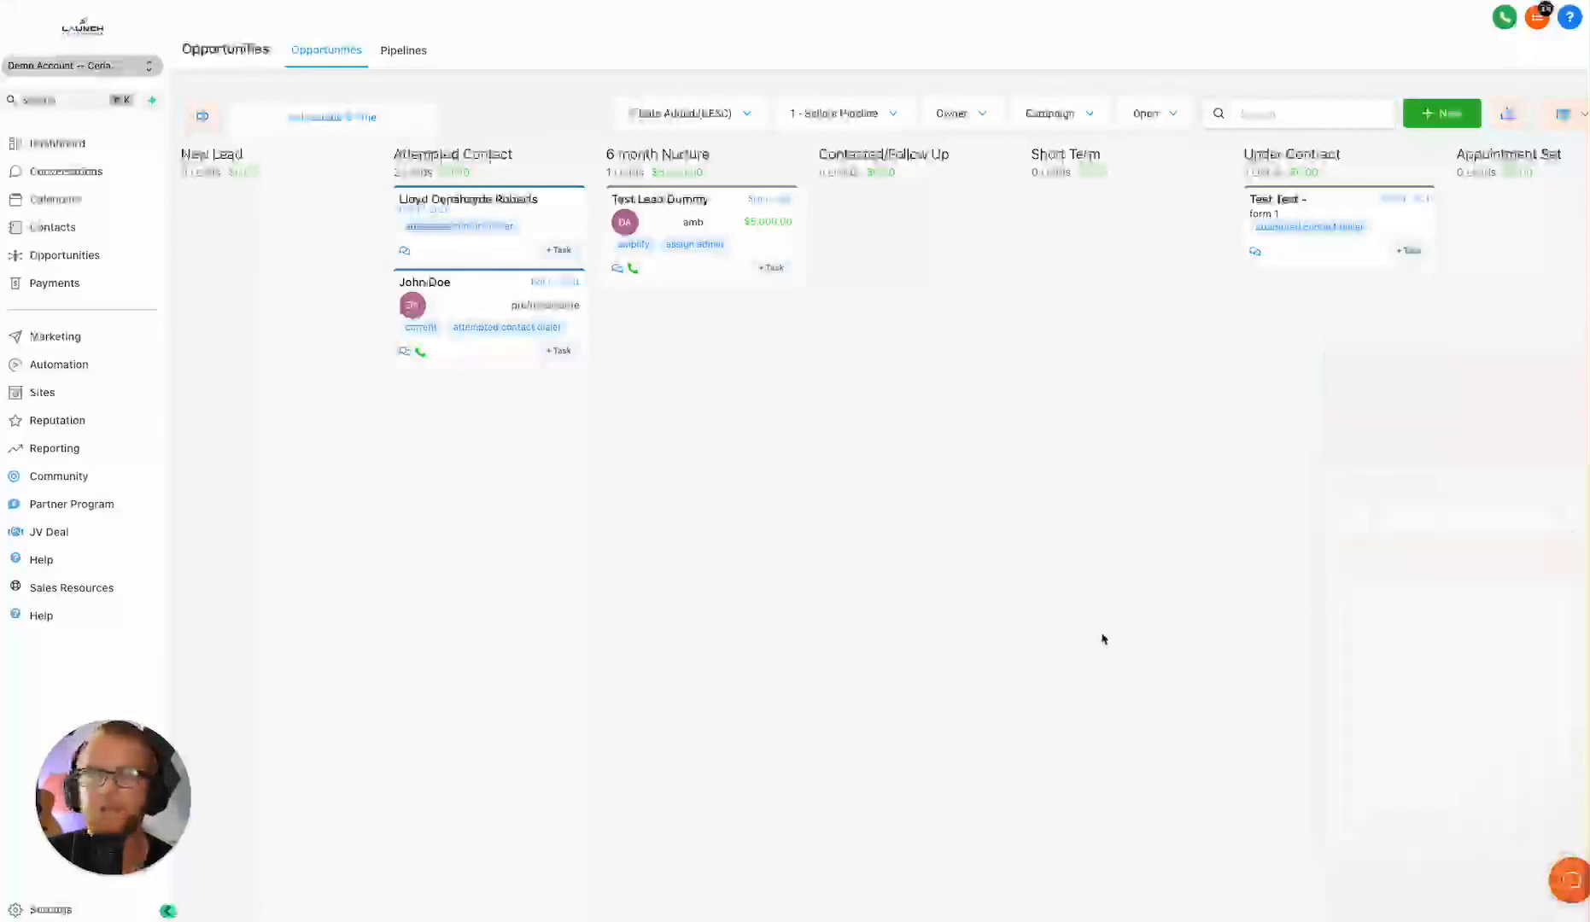